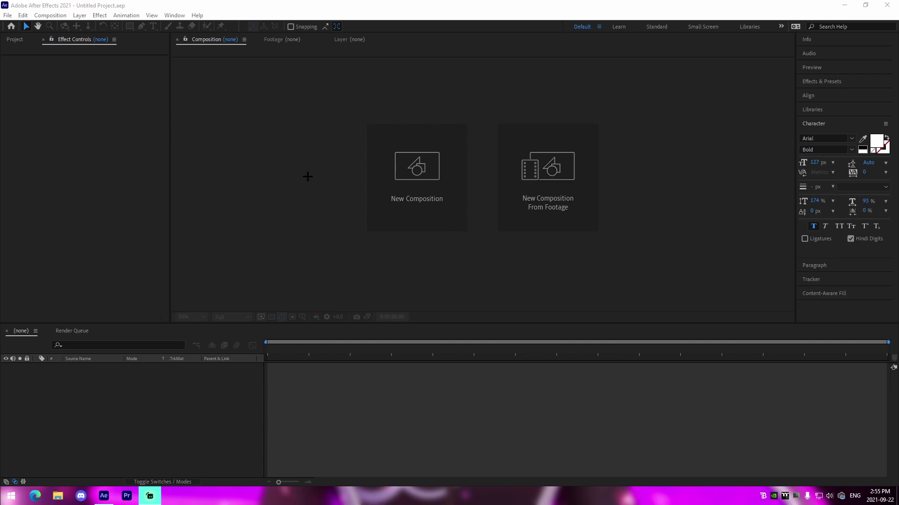
# Create a 1920 x 1080 composition named Comp 1 at 60 fps with a duration of 0:00:48:05.
pyautogui.click(374, 169)
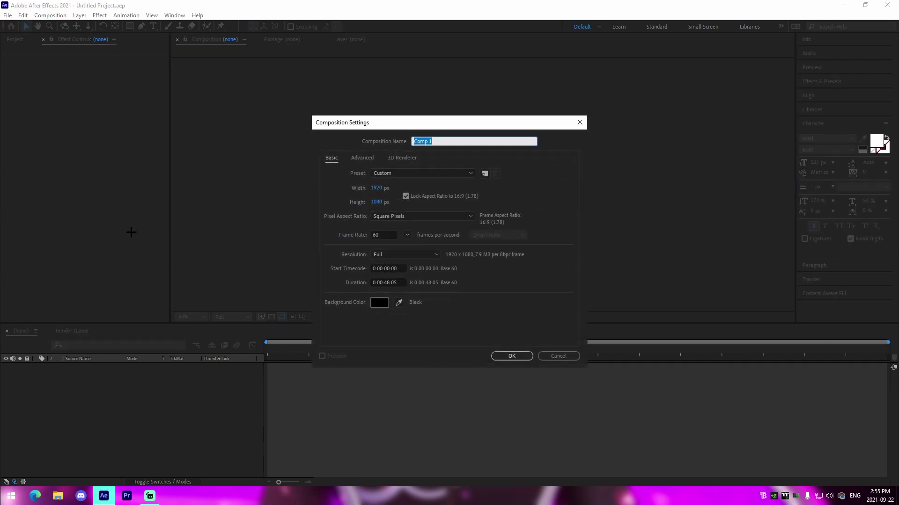
pyautogui.click(381, 283)
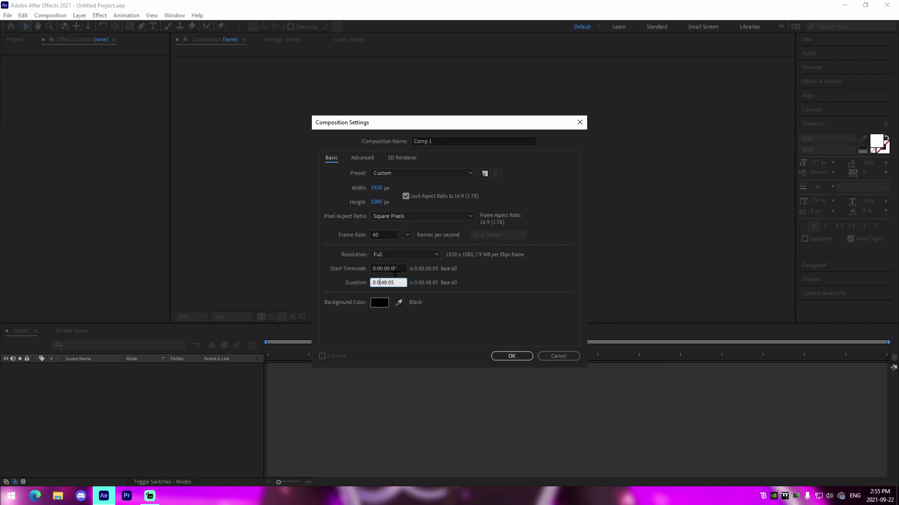
pyautogui.write('3')
pyautogui.write('0:')
pyautogui.click(512, 355)
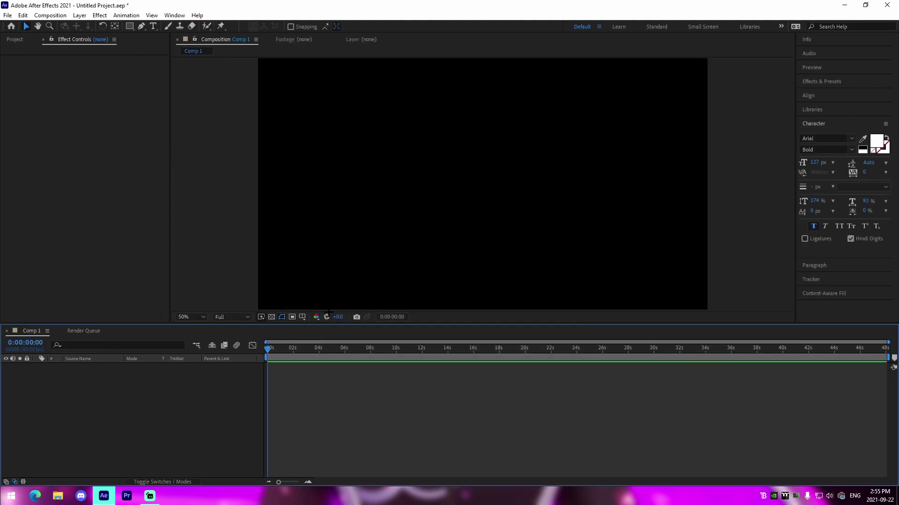
pyautogui.moveTo(267, 349); pyautogui.dragTo(540, 381)
# Switch to File Explorer and open the Season 7 (Recent Clips) folder inside Plux GOD Cips on the 4TB hard drive (E:).
pyautogui.click(58, 495)
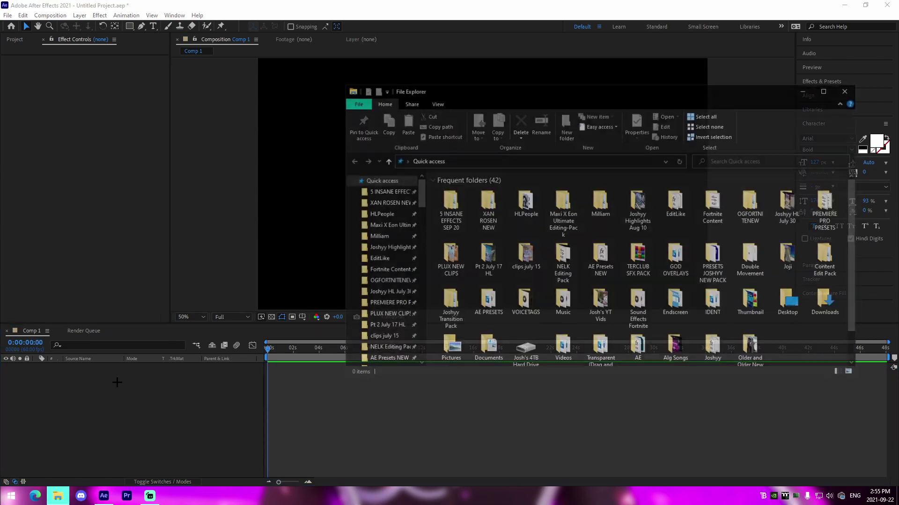
pyautogui.scroll(-10, 381, 281)
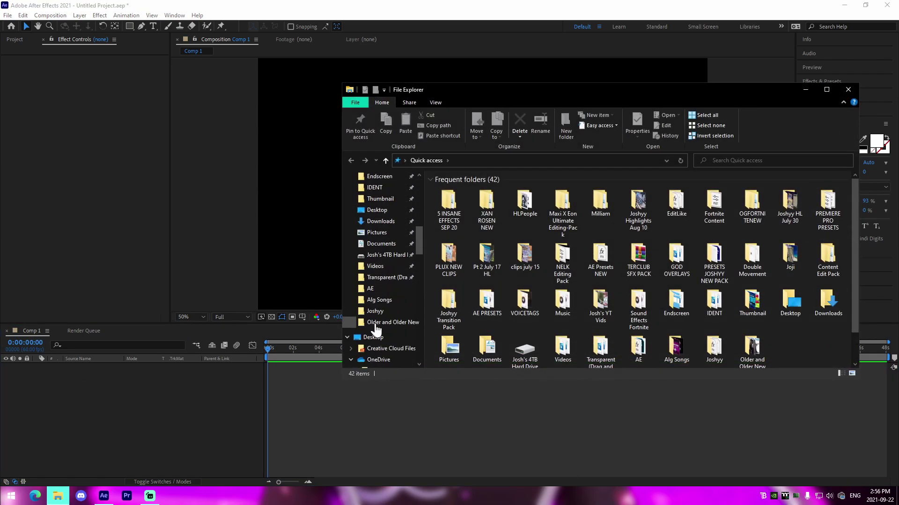
pyautogui.click(392, 255)
pyautogui.scroll(-15, 478, 262)
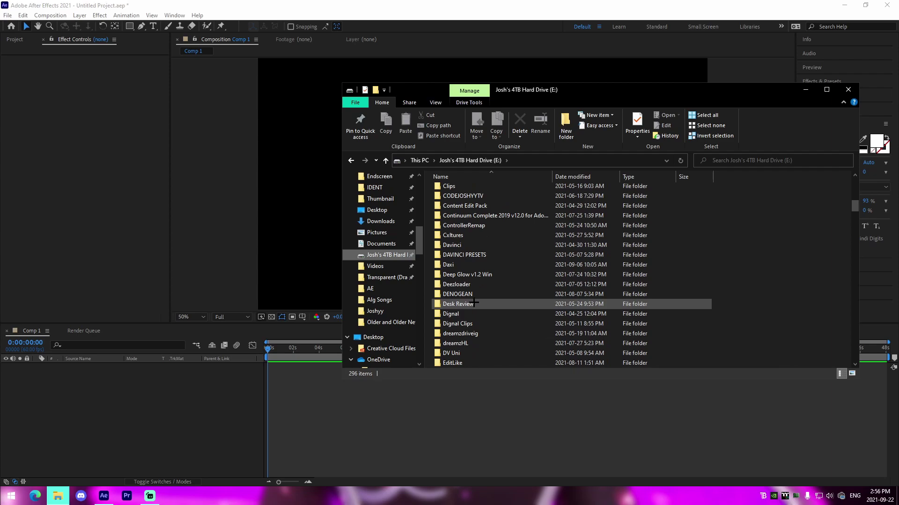
pyautogui.scroll(-20, 461, 212)
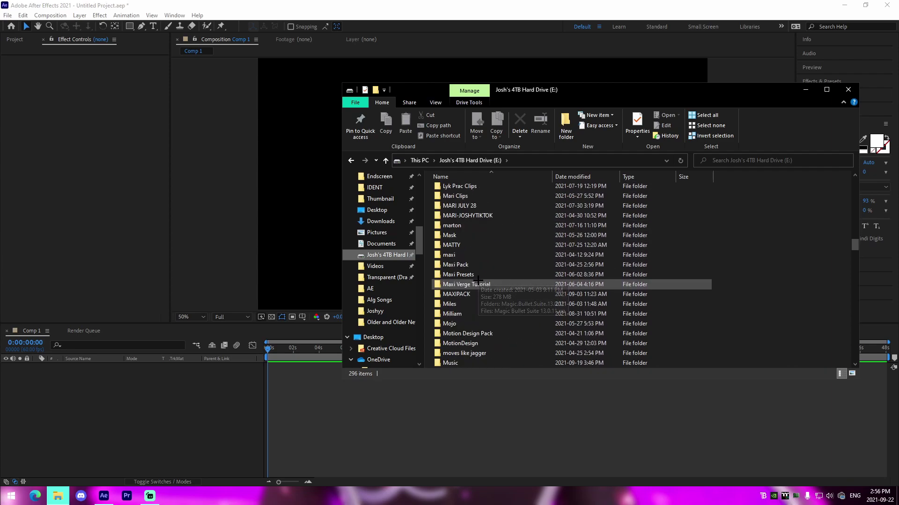
pyautogui.doubleClick(468, 294)
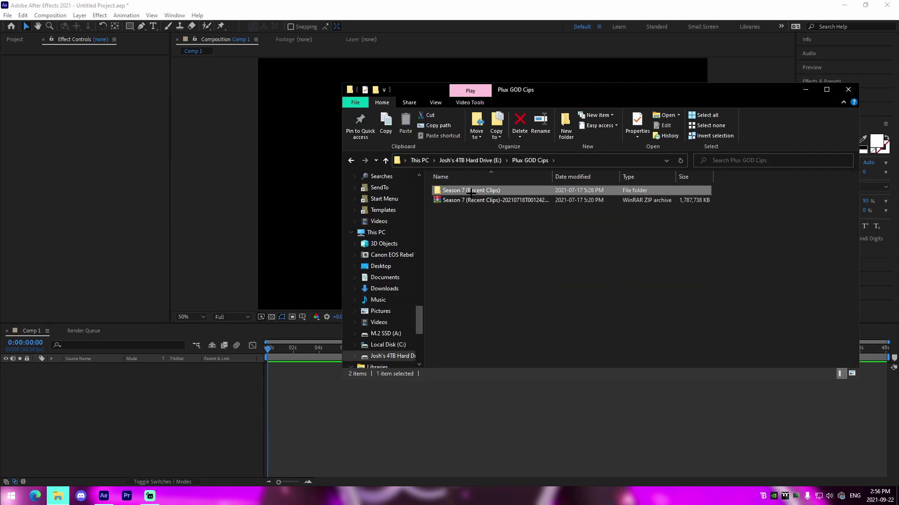
pyautogui.doubleClick(461, 187)
# Import all video clips from the Season 7 (Recent Clips) folder into the After Effects project.
pyautogui.hotkey('ctrl', 'a')
pyautogui.click(23, 39)
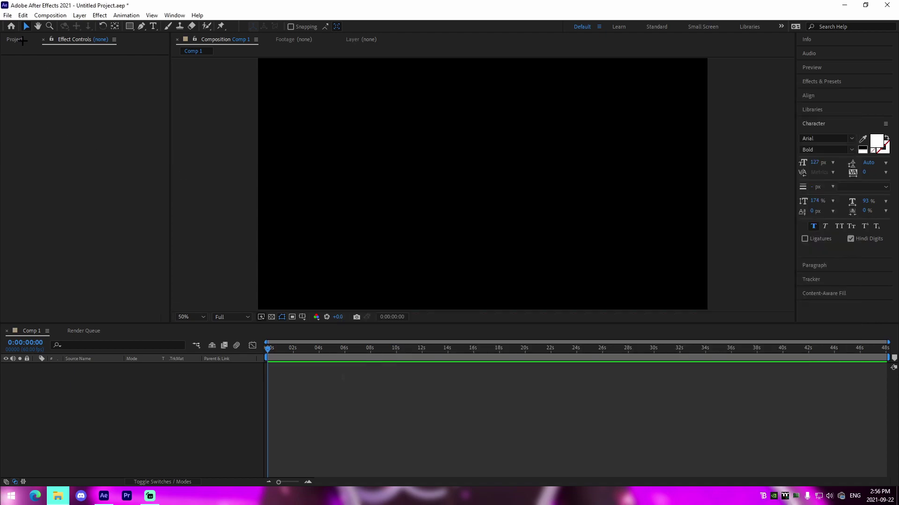
pyautogui.click(57, 496)
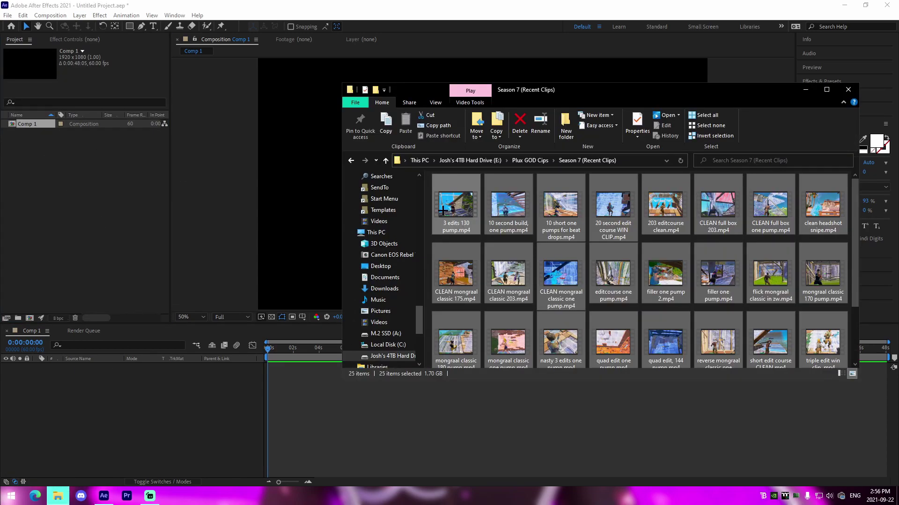
pyautogui.moveTo(443, 211); pyautogui.dragTo(187, 198)
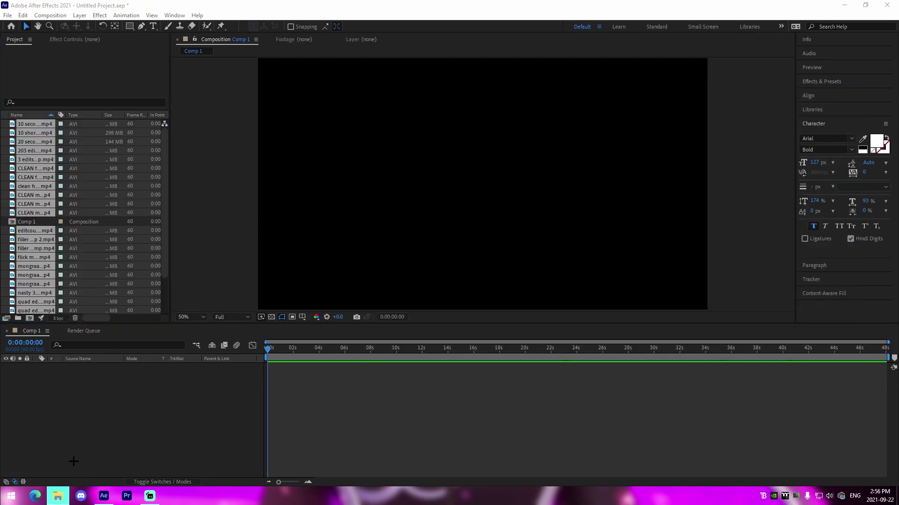
# Return to File Explorer and open the deemix Music folder inside the Music library.
pyautogui.click(58, 495)
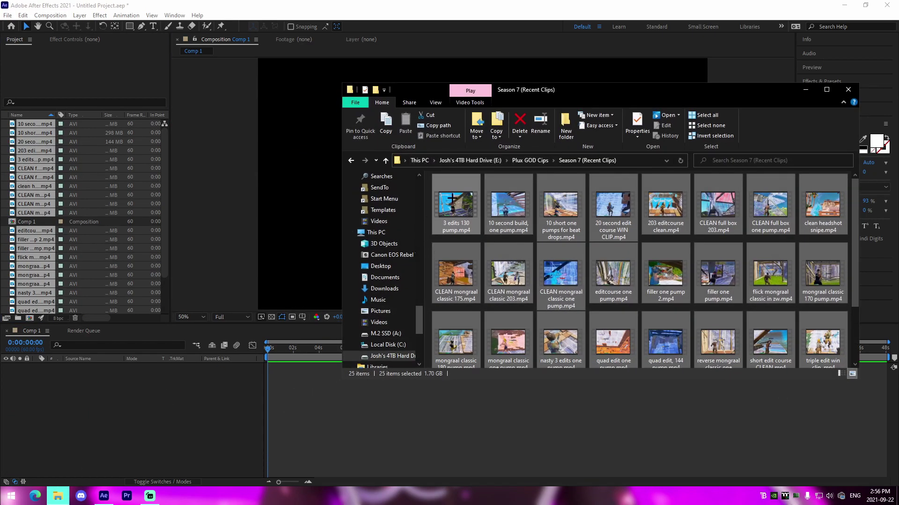
pyautogui.click(392, 356)
pyautogui.scroll(-5, 492, 305)
pyautogui.scroll(-3, 491, 304)
pyautogui.scroll(9, 489, 302)
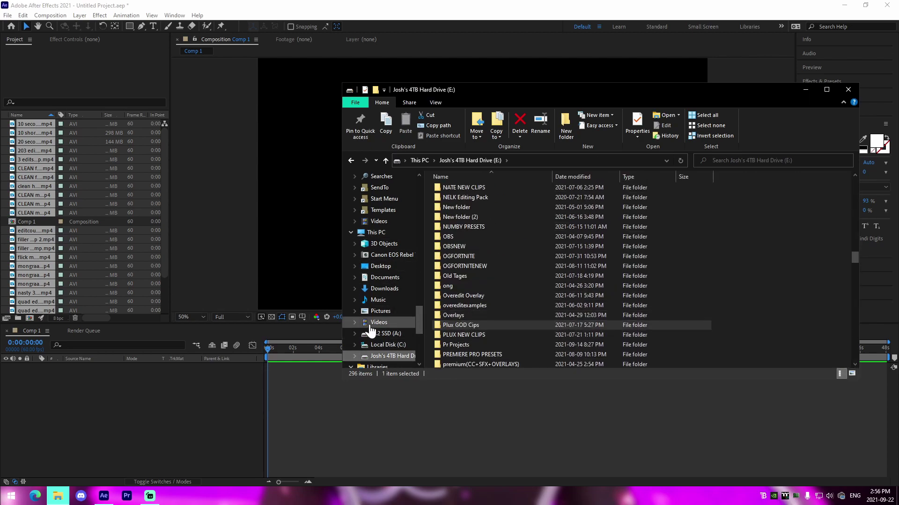
pyautogui.click(378, 300)
pyautogui.doubleClick(461, 191)
# Add Rarin - Stone Cold.mp3 to the Comp 1 timeline and reveal its audio waveform.
pyautogui.scroll(-2, 465, 347)
pyautogui.scroll(-14, 465, 346)
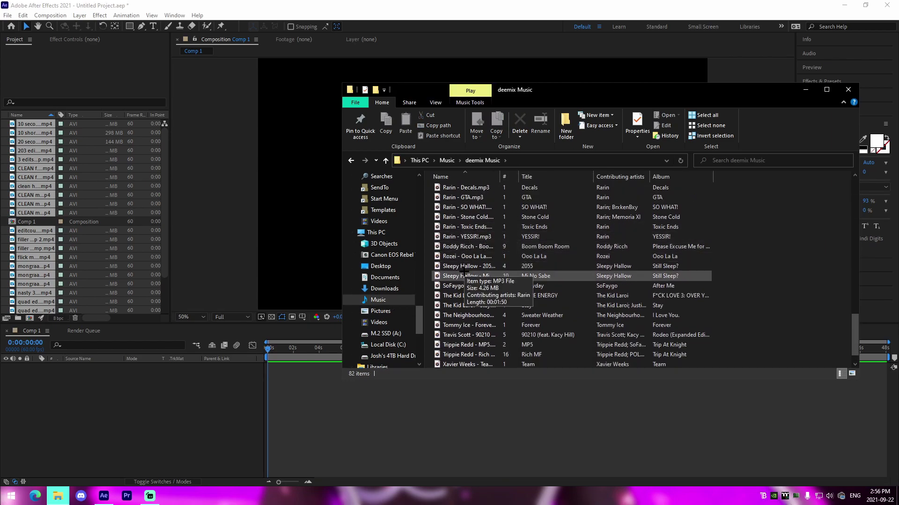
pyautogui.moveTo(468, 227); pyautogui.dragTo(300, 376)
pyautogui.press('l')
pyautogui.press('l')
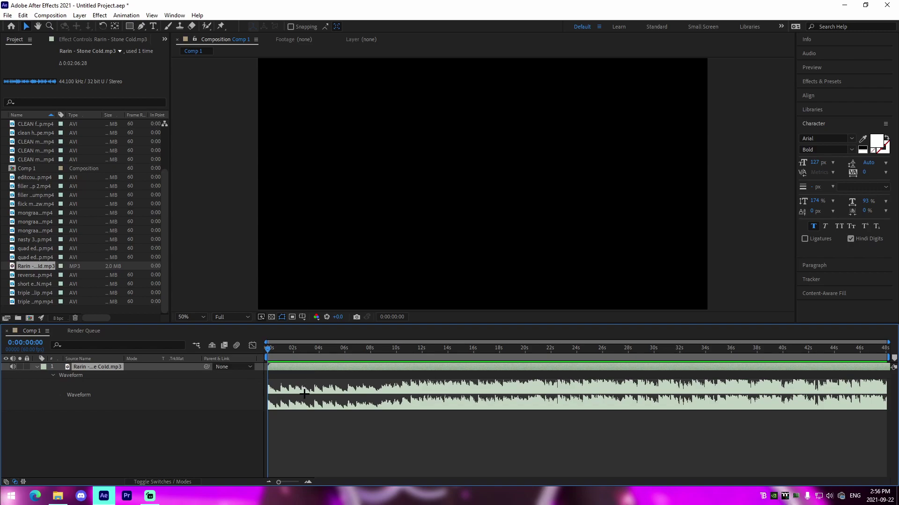
# Open the Windows volume mixer and preview the song from 0:00:10:15.
pyautogui.rightClick(829, 496)
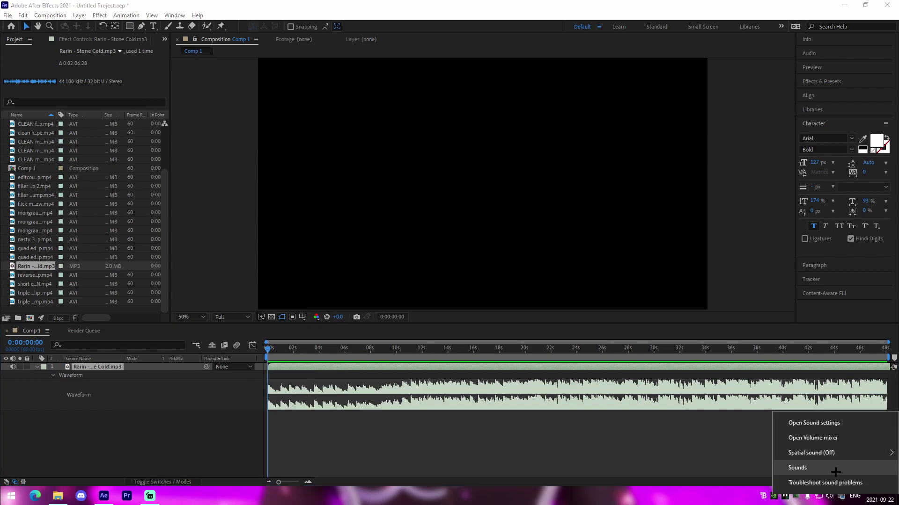
pyautogui.click(813, 438)
pyautogui.moveTo(385, 348); pyautogui.dragTo(400, 349)
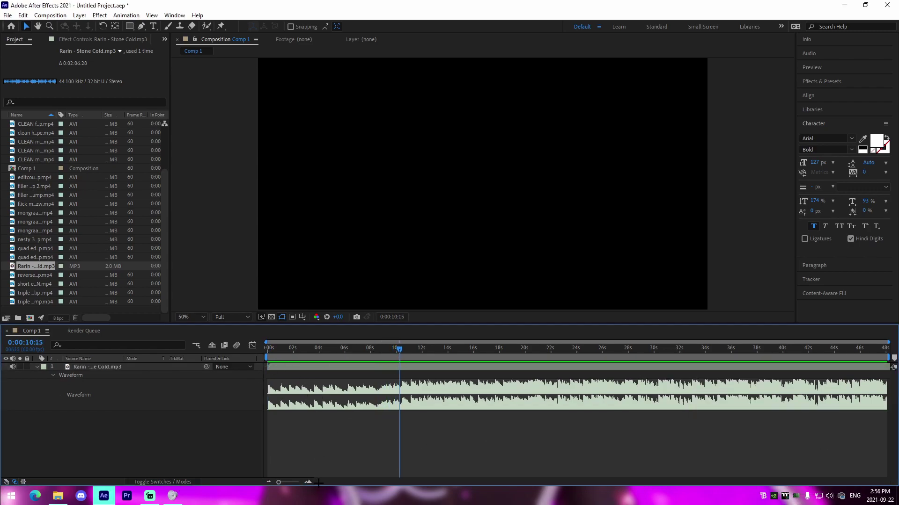
pyautogui.click(308, 482)
pyautogui.press('space')
pyautogui.press('space')
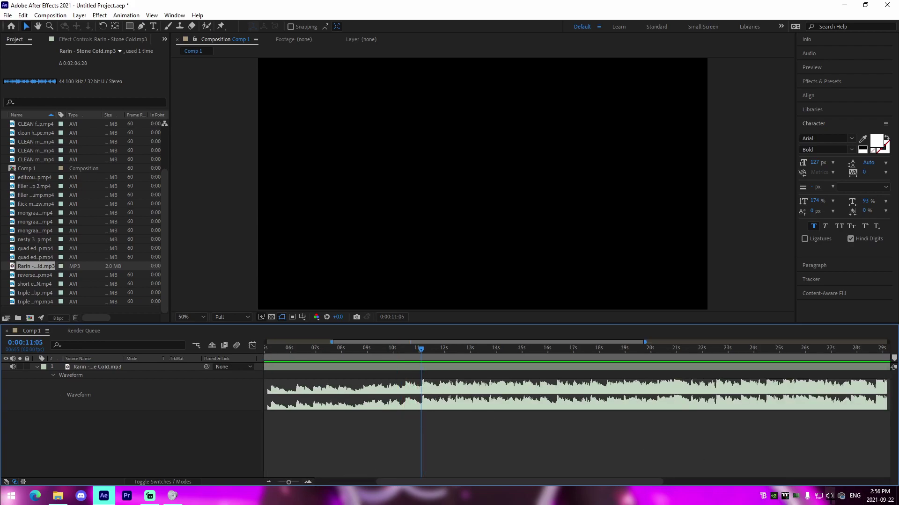
# Adjust the audio volume in the Windows volume mixer, closing the Sound settings window opened on the way.
pyautogui.rightClick(829, 496)
pyautogui.click(813, 427)
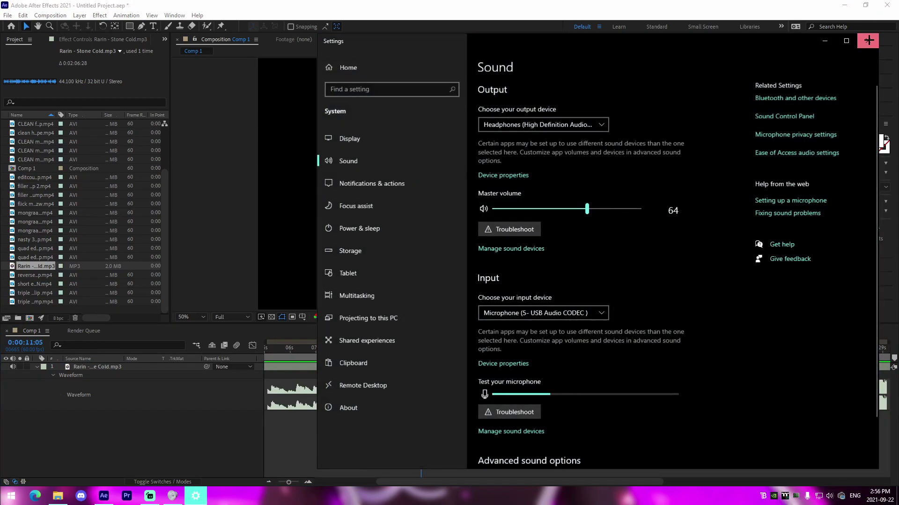
pyautogui.click(868, 41)
pyautogui.rightClick(828, 496)
pyautogui.click(812, 435)
pyautogui.moveTo(859, 434); pyautogui.dragTo(853, 423)
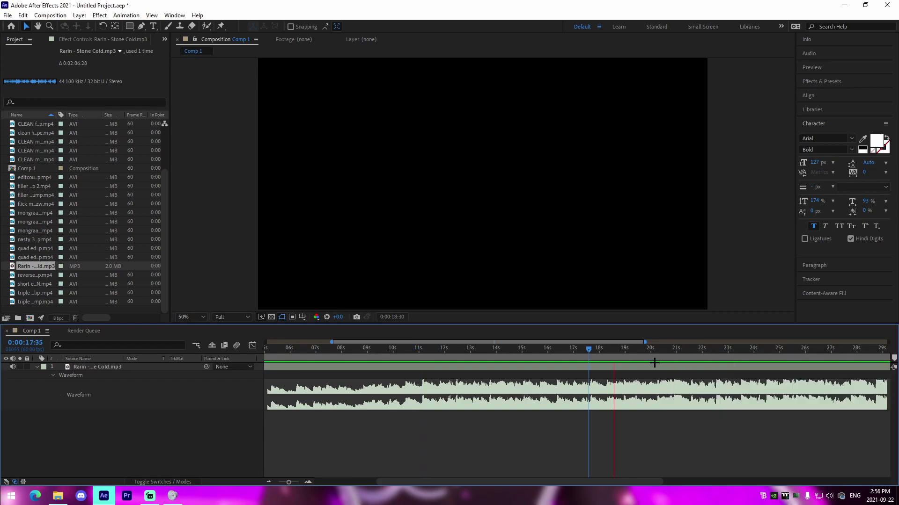
# Locate the beat at 0:00:20:54 in the song and mark it on the audio layer.
pyautogui.press('space')
pyautogui.click(654, 353)
pyautogui.click(673, 354)
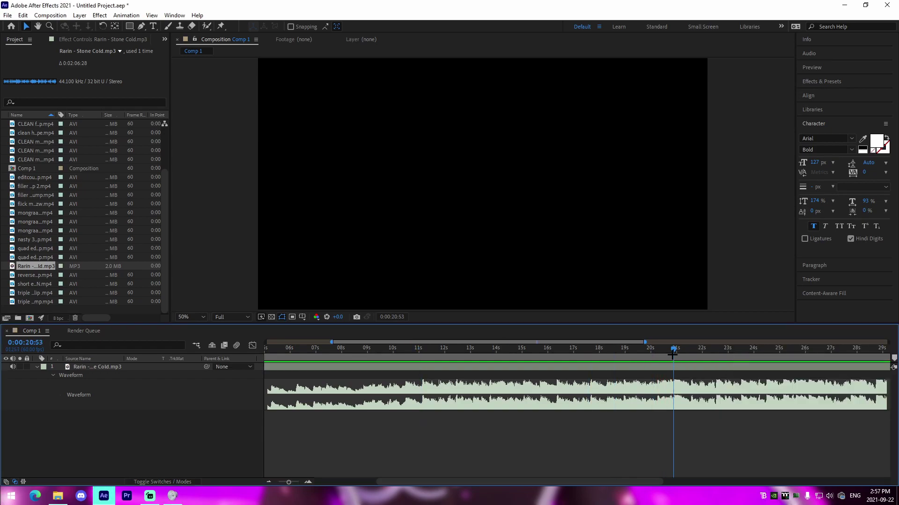
pyautogui.click(681, 366)
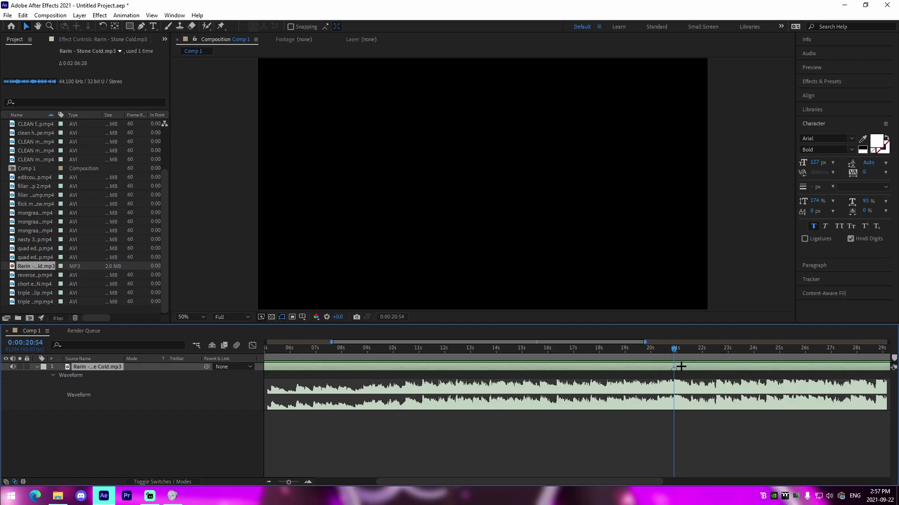
# Trim the song layer's beginning and shift it to the composition start, placing the beat marker at about 2 seconds.
pyautogui.click(268, 482)
pyautogui.click(268, 481)
pyautogui.moveTo(266, 368); pyautogui.dragTo(506, 374)
pyautogui.moveTo(521, 368); pyautogui.dragTo(257, 356)
pyautogui.click(327, 426)
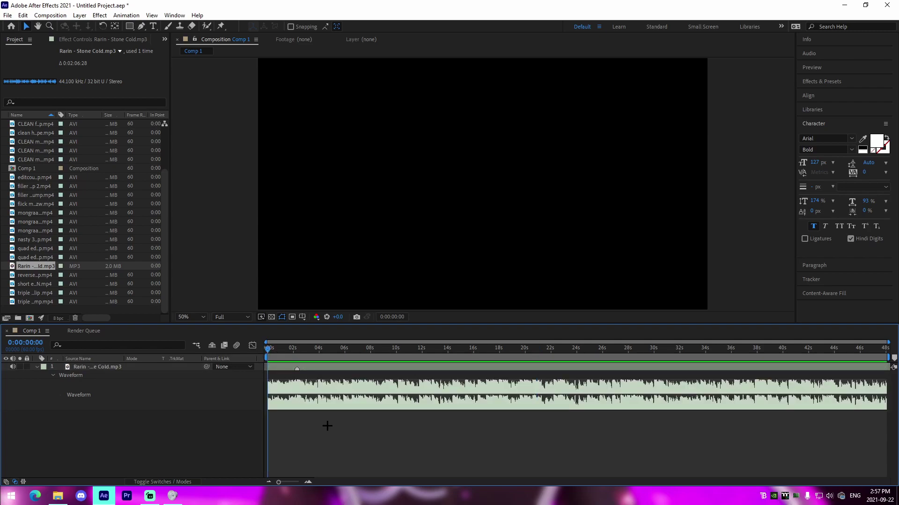
# Look up the keyboard shortcut assigned to Add Layer Marker in the Keyboard Shortcuts settings.
pyautogui.click(23, 15)
pyautogui.click(73, 294)
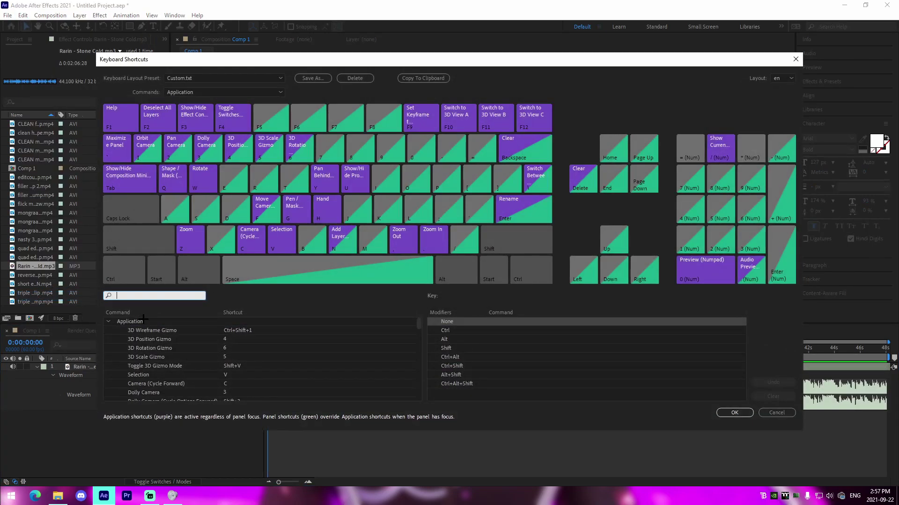
pyautogui.scroll(-4, 140, 323)
pyautogui.scroll(4, 136, 325)
pyautogui.scroll(-4, 131, 329)
pyautogui.scroll(4, 133, 330)
pyautogui.click(118, 348)
pyautogui.scroll(-5, 131, 365)
pyautogui.click(217, 366)
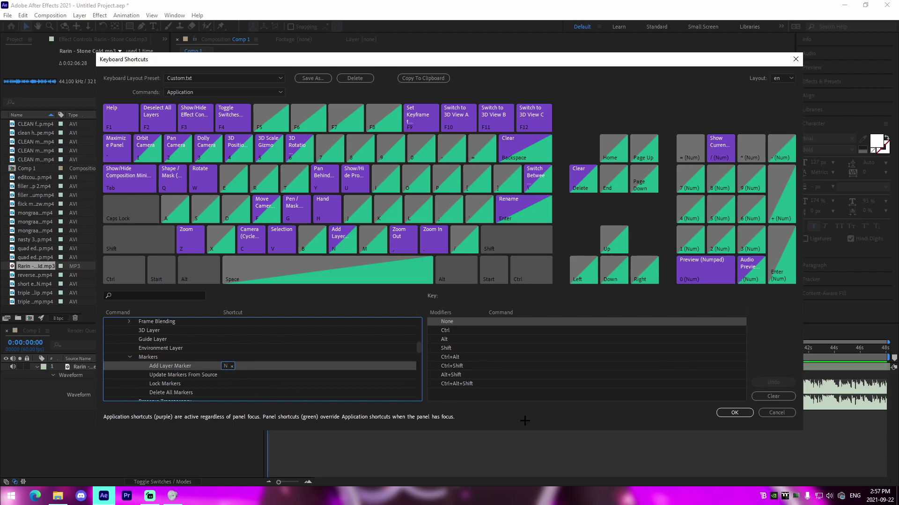
pyautogui.click(735, 413)
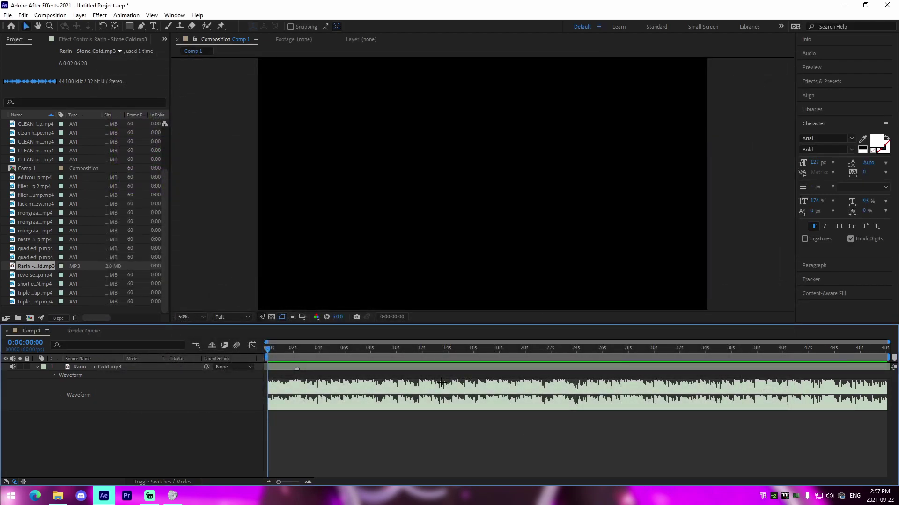
# Add a beat marker to the song layer at 0:00:02:57 and replay the section from the first marker.
pyautogui.click(308, 482)
pyautogui.click(327, 354)
pyautogui.click(335, 369)
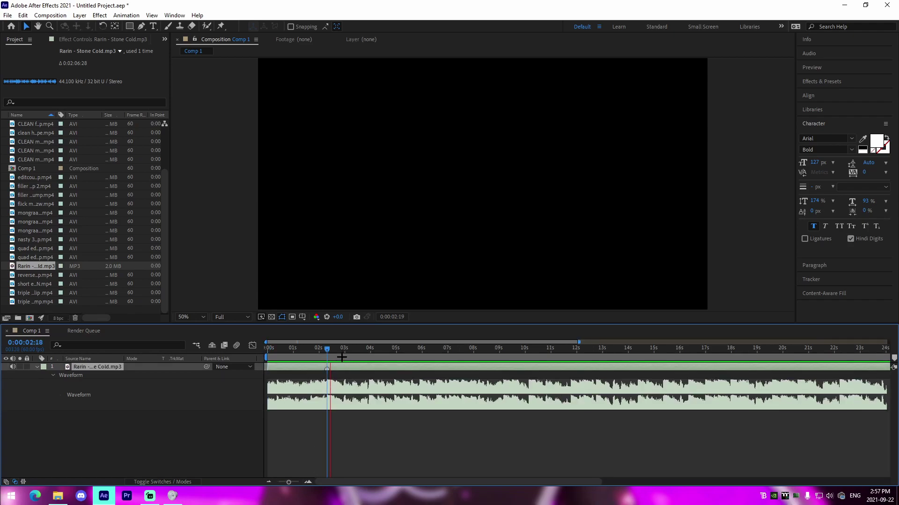
pyautogui.click(343, 352)
pyautogui.moveTo(343, 351); pyautogui.dragTo(344, 350)
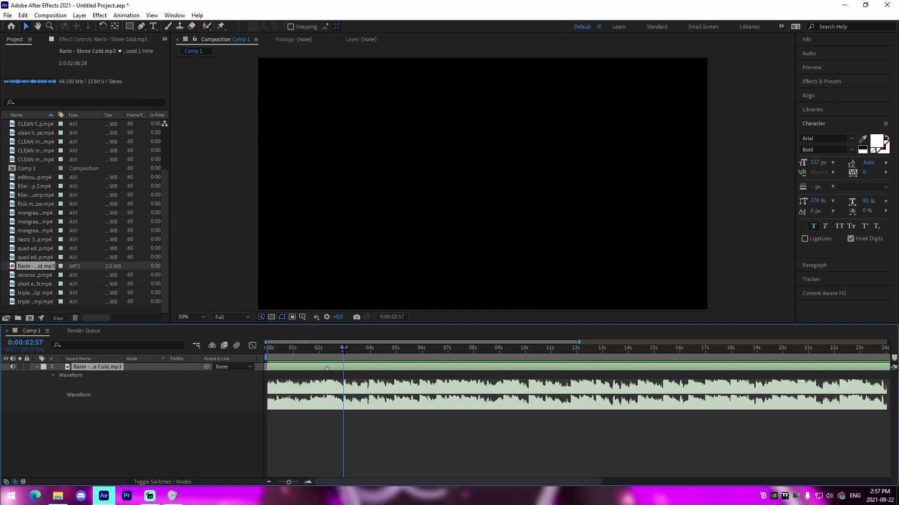
pyautogui.press('j')
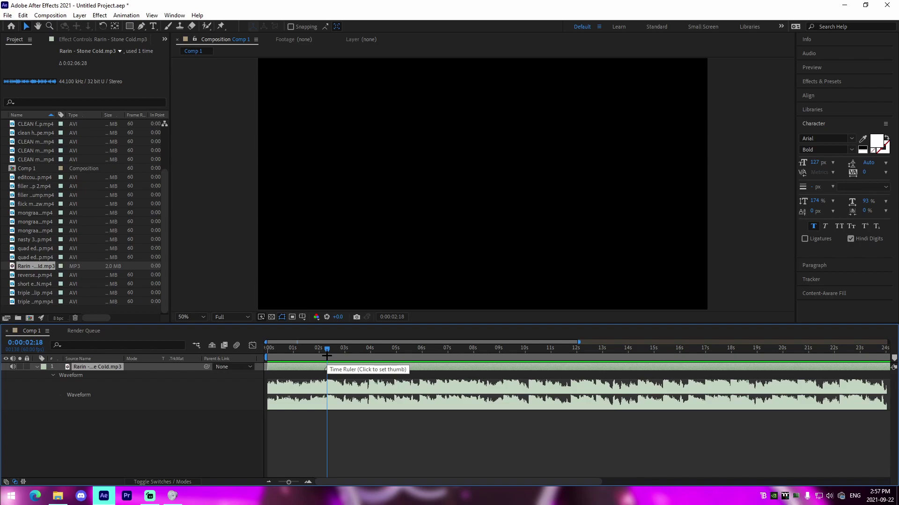
pyautogui.press('space')
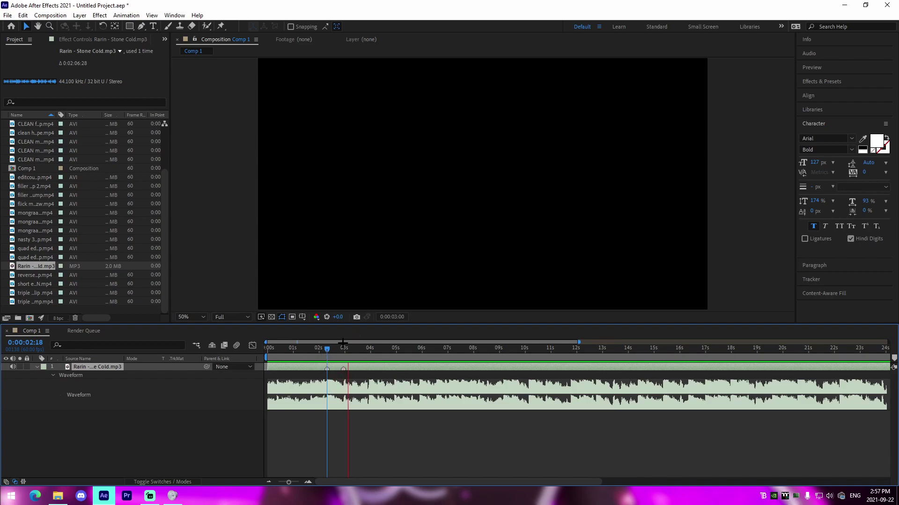
pyautogui.moveTo(347, 352); pyautogui.dragTo(325, 354)
pyautogui.click(344, 356)
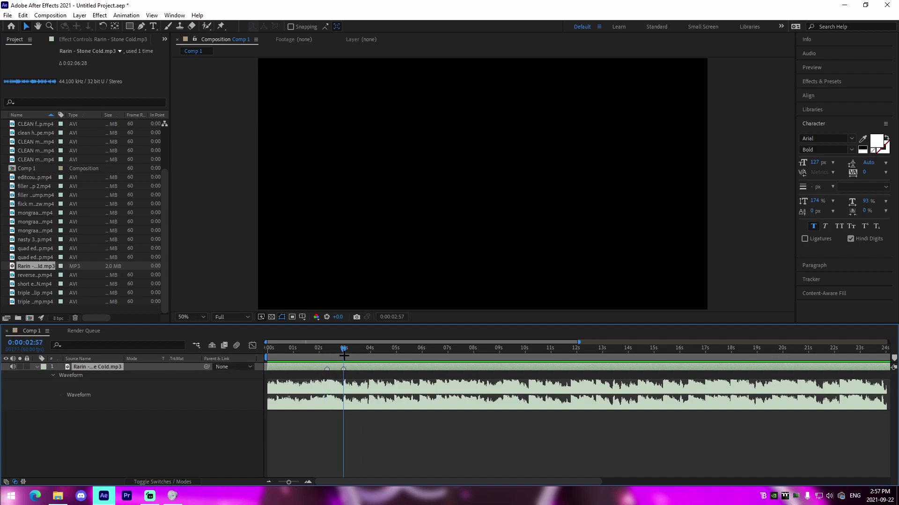
# Play on through the song and add beat markers to its layer at 0:00:04:54, 0:00:05:35, 0:00:07:32 and 0:00:08:11.
pyautogui.press('space')
pyautogui.press('space')
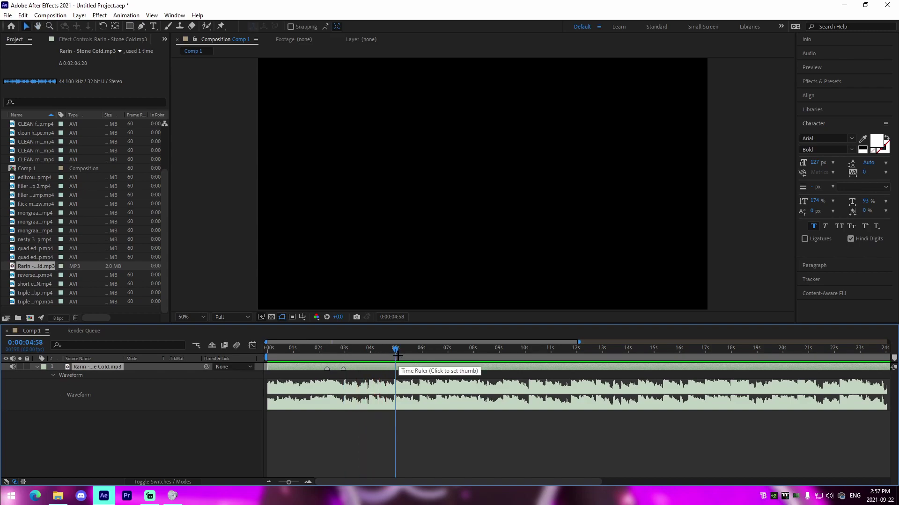
pyautogui.click(408, 357)
pyautogui.press('space')
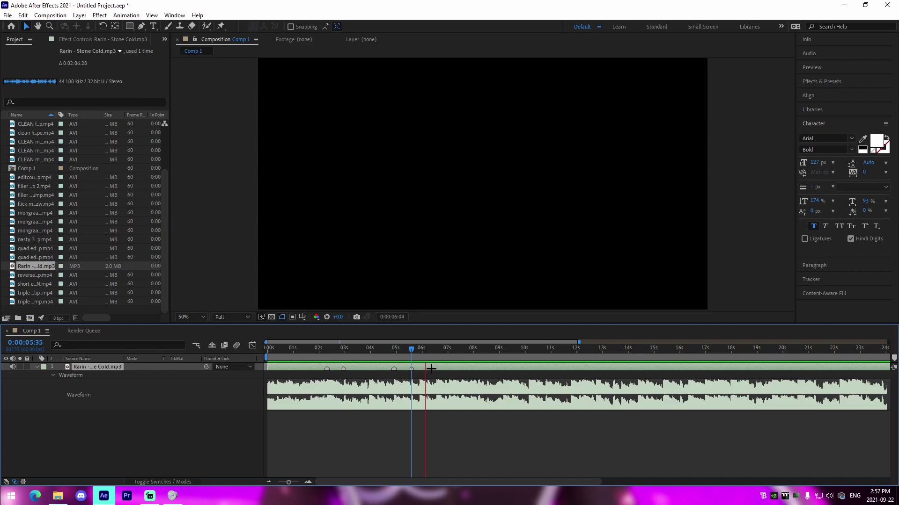
pyautogui.press('space')
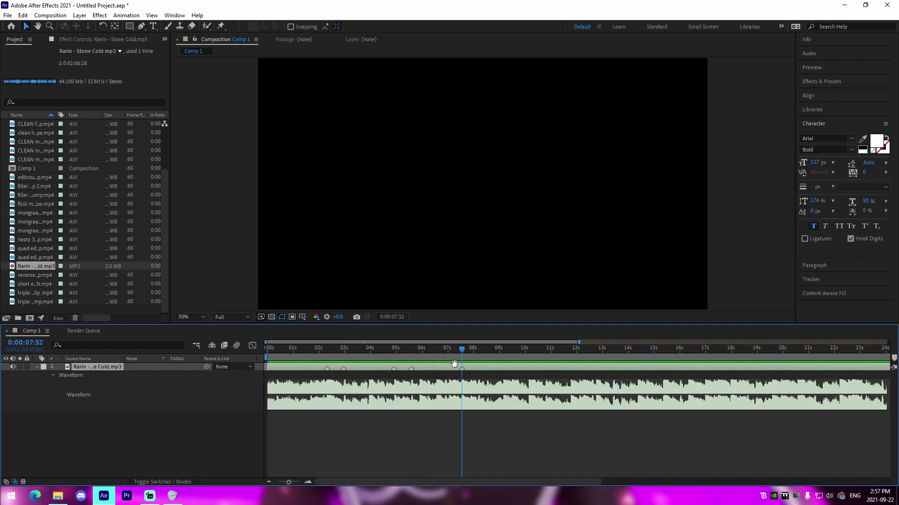
pyautogui.press('space')
pyautogui.press('KP_Multiply')
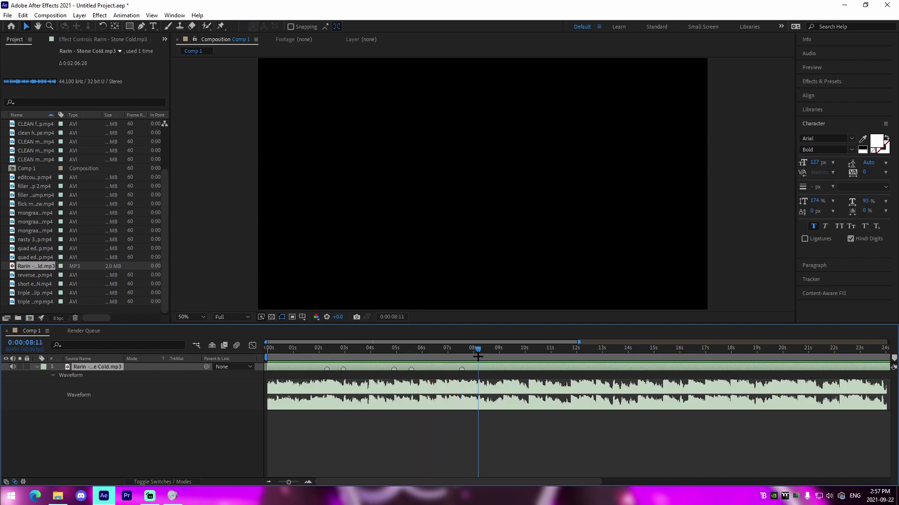
# Give the song markers at 0:00:02:18, 0:00:04:54 and 0:00:07:32 the comment "kill".
pyautogui.rightClick(326, 368)
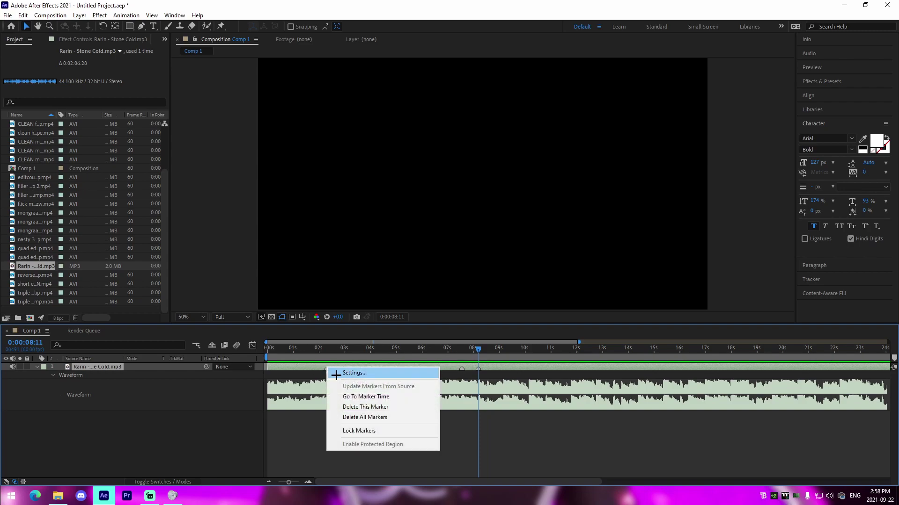
pyautogui.click(349, 376)
pyautogui.write('kil')
pyautogui.click(489, 300)
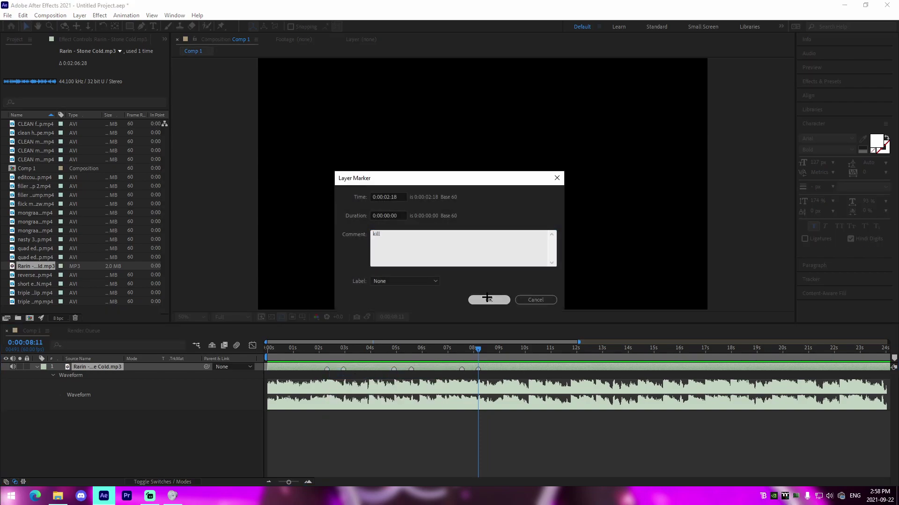
pyautogui.rightClick(394, 369)
pyautogui.click(415, 376)
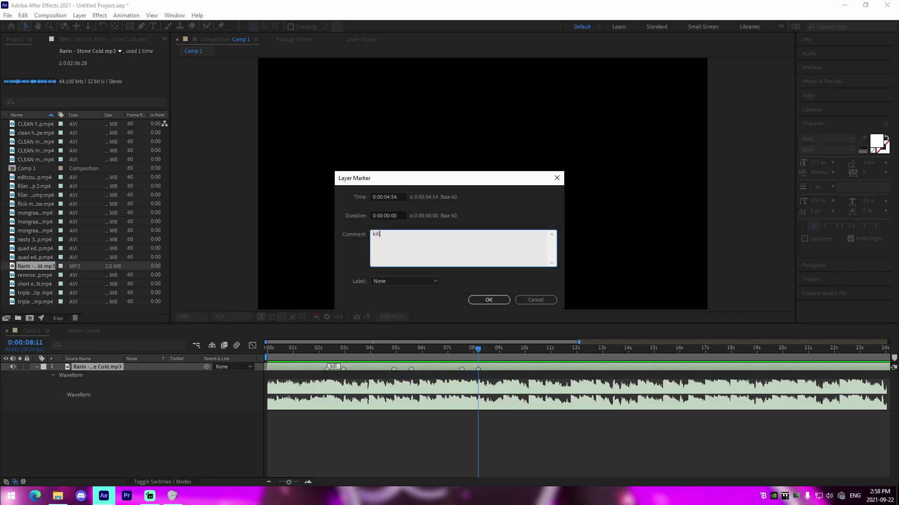
pyautogui.click(488, 300)
pyautogui.rightClick(462, 369)
pyautogui.click(483, 376)
pyautogui.write('kill')
pyautogui.click(488, 299)
# Add further beat markers to the song layer at 0:00:03:56 and at about 6, 6.5 and 7 seconds.
pyautogui.click(343, 349)
pyautogui.moveTo(343, 349); pyautogui.dragTo(369, 355)
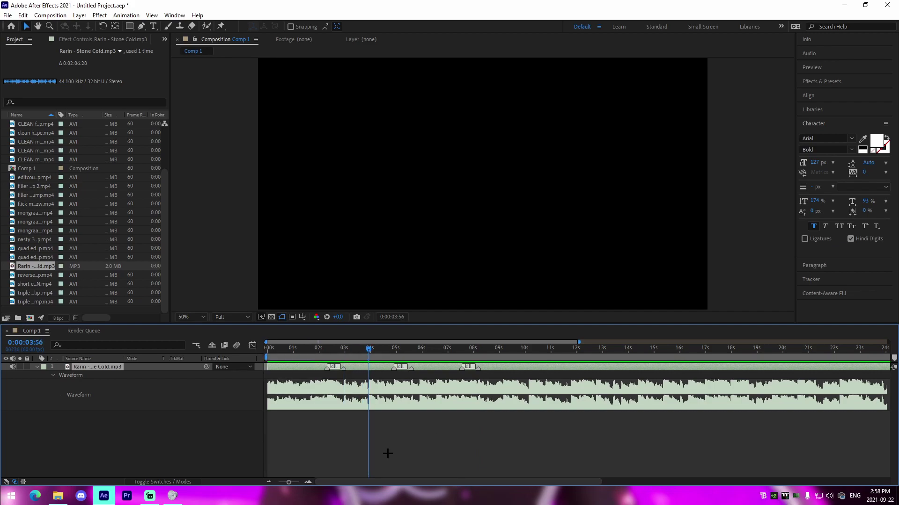
pyautogui.press('space')
pyautogui.click(420, 349)
pyautogui.moveTo(420, 349); pyautogui.dragTo(420, 349)
pyautogui.moveTo(433, 349); pyautogui.dragTo(449, 349)
pyautogui.click(327, 349)
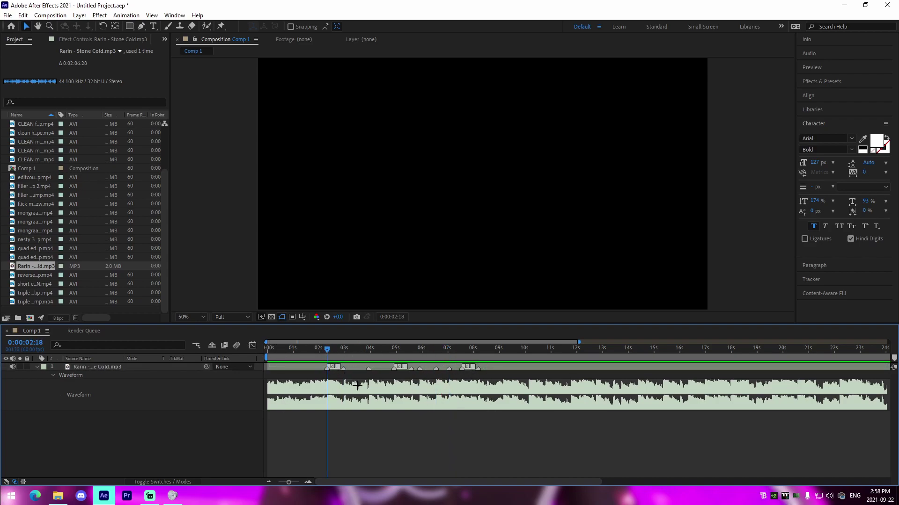
# Trim the song layer's end at 0:00:09:27 and set the composition duration to 0:00:09:27.
pyautogui.click(489, 366)
pyautogui.click(511, 350)
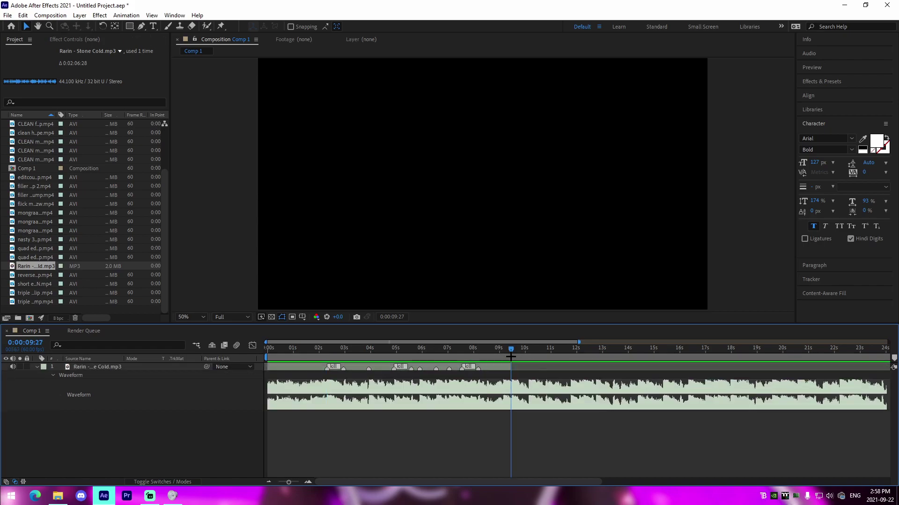
pyautogui.click(298, 368)
pyautogui.click(38, 344)
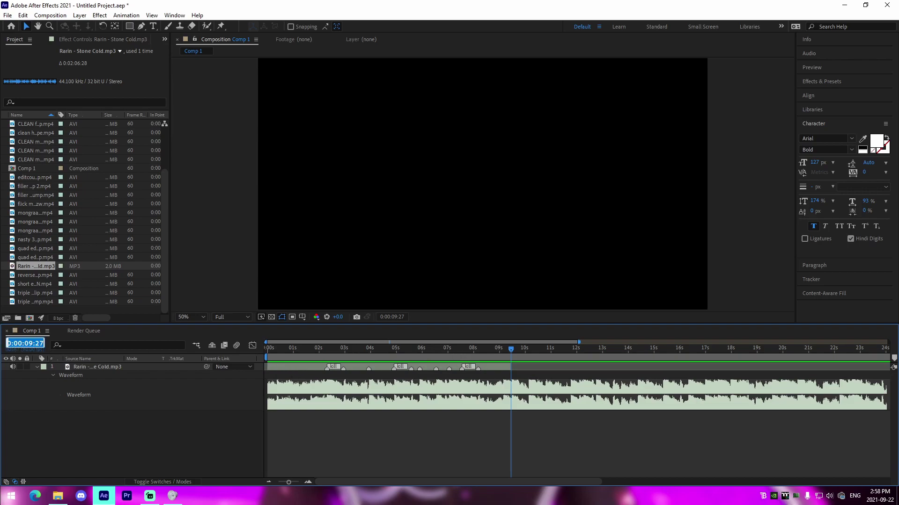
pyautogui.click(50, 15)
pyautogui.click(111, 48)
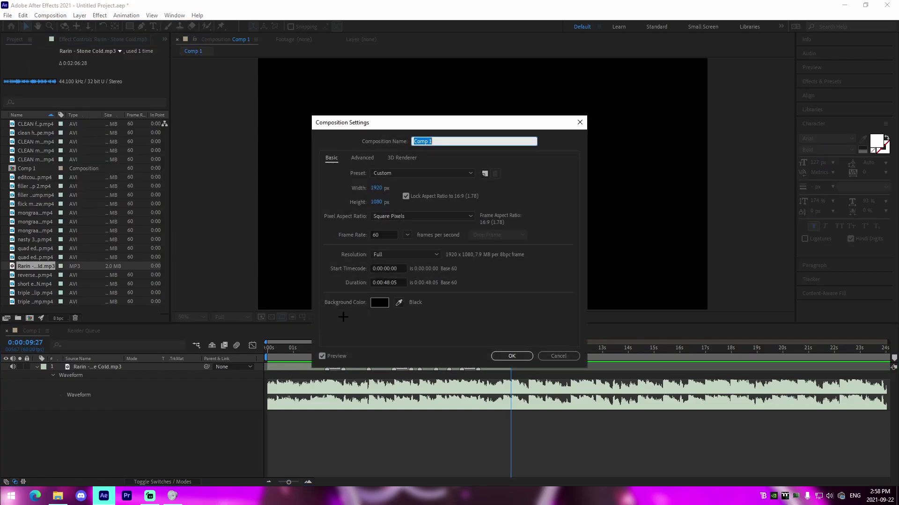
pyautogui.click(390, 283)
pyautogui.click(503, 357)
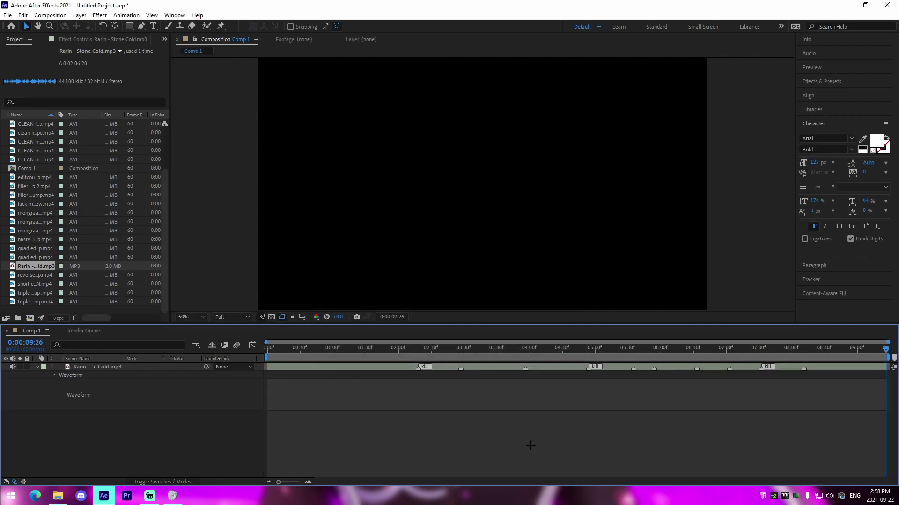
# Play the composition's opening, then open the quad edit one pump, nasty 3 edits one pump and mongraal classic 180 pump clips for viewing.
pyautogui.press('space')
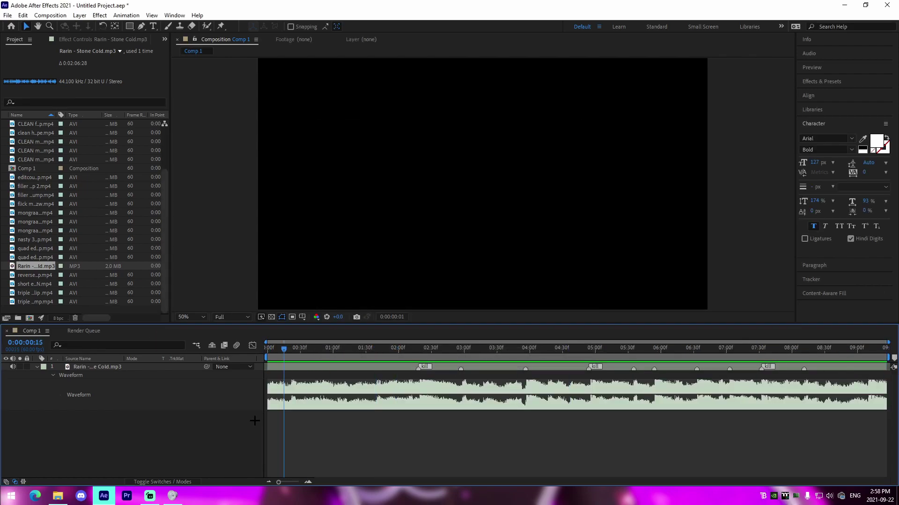
pyautogui.press('space')
pyautogui.doubleClick(39, 247)
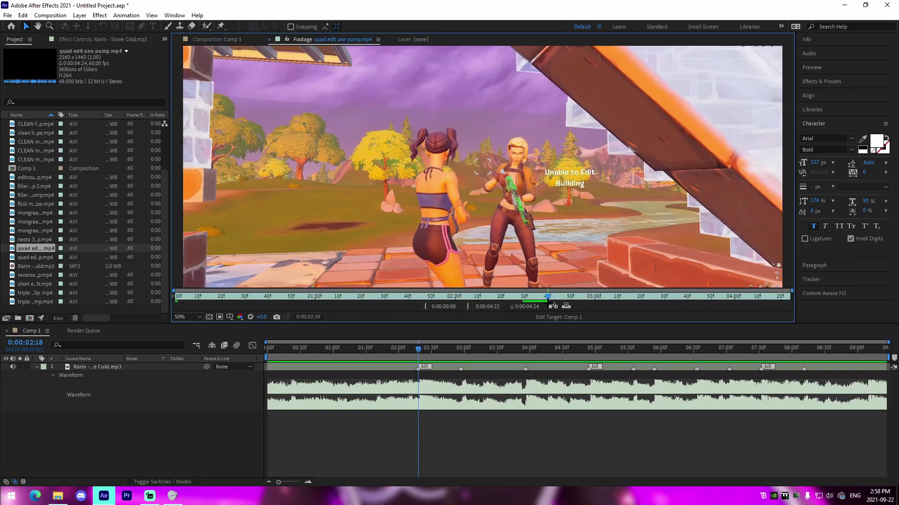
pyautogui.doubleClick(37, 239)
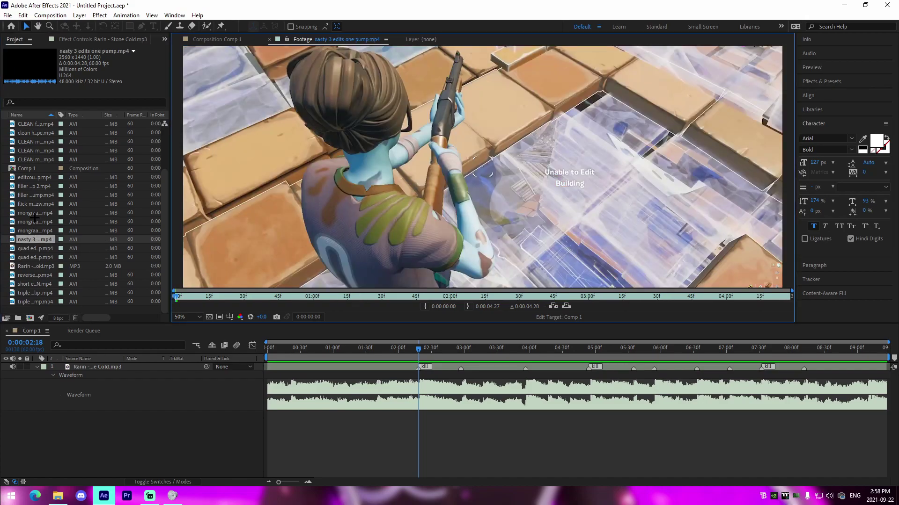
pyautogui.doubleClick(35, 219)
pyautogui.scroll(-1, 495, 250)
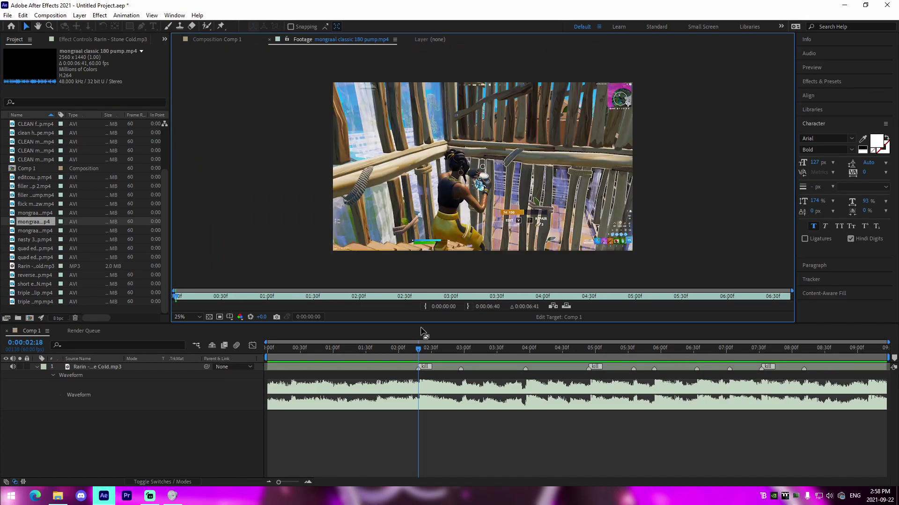
# Set the In point of mongraal classic 180 pump.mp4 to 0:00:03:35 and its Out point to 0:00:05:25.
pyautogui.moveTo(498, 294); pyautogui.dragTo(295, 294)
pyautogui.press('space')
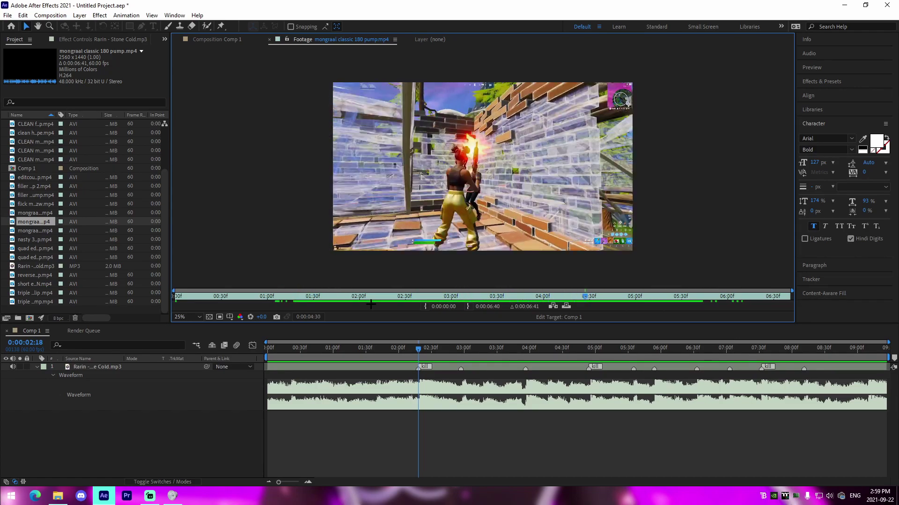
pyautogui.click(450, 296)
pyautogui.moveTo(451, 296); pyautogui.dragTo(505, 297)
pyautogui.click(426, 306)
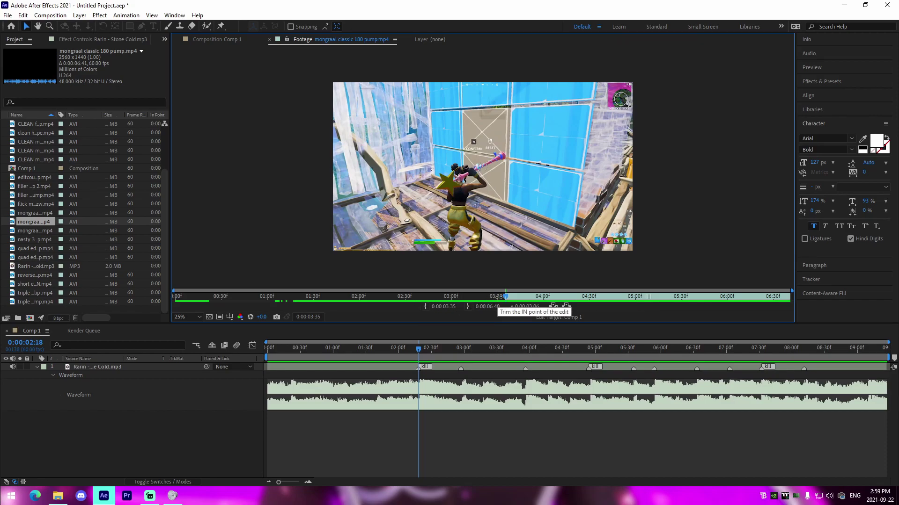
pyautogui.moveTo(506, 297); pyautogui.dragTo(674, 318)
pyautogui.click(467, 306)
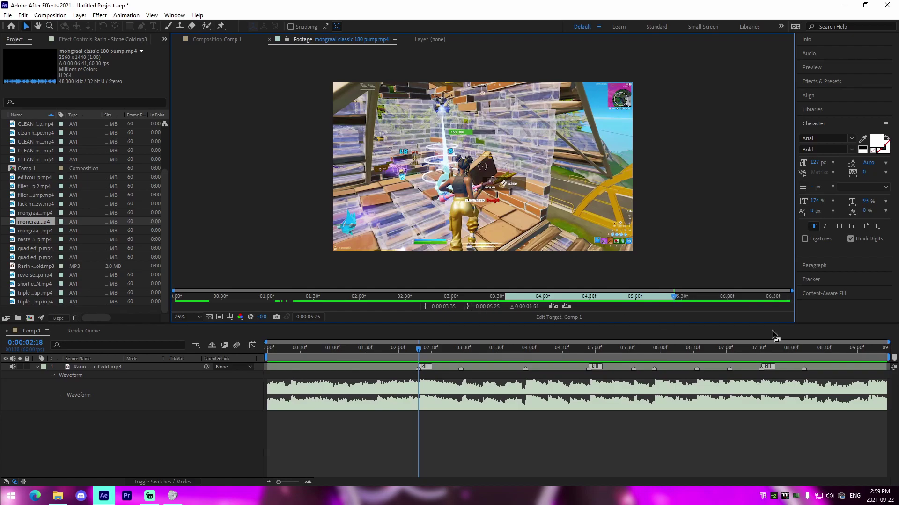
# Place mongraal classic 180 pump.mp4 above the song, its shot on the first kill marker, spanning the composition start to the 0:00:02:57 marker.
pyautogui.moveTo(42, 223); pyautogui.dragTo(407, 368)
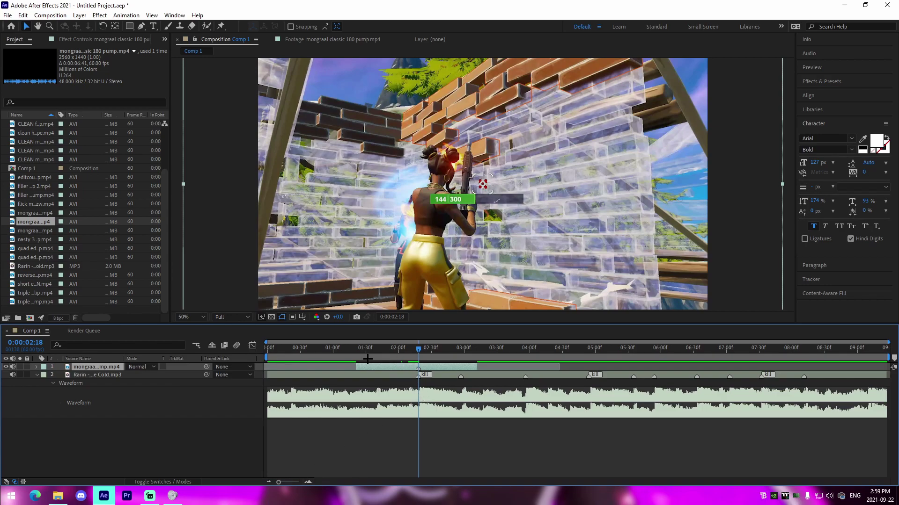
pyautogui.moveTo(354, 366); pyautogui.dragTo(267, 352)
pyautogui.hotkey('ctrl', 'd')
pyautogui.press('Delete')
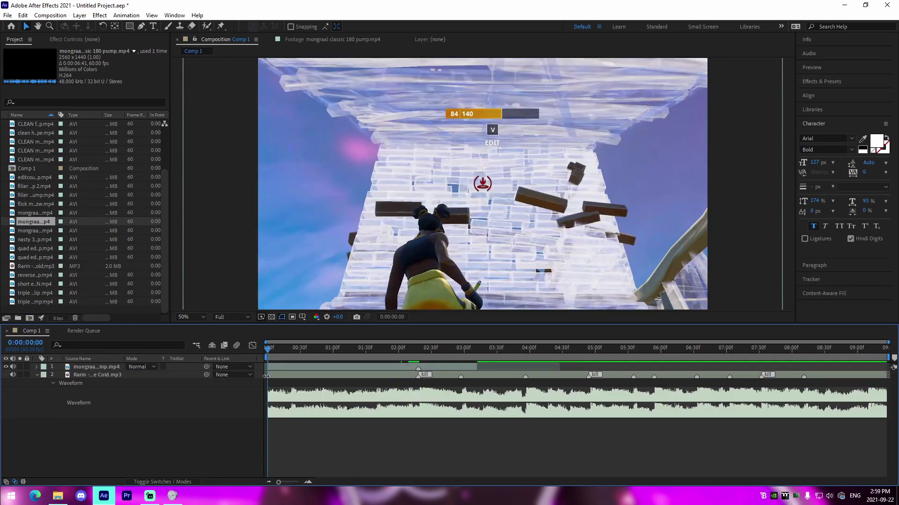
pyautogui.moveTo(445, 360); pyautogui.dragTo(417, 359)
pyautogui.click(434, 365)
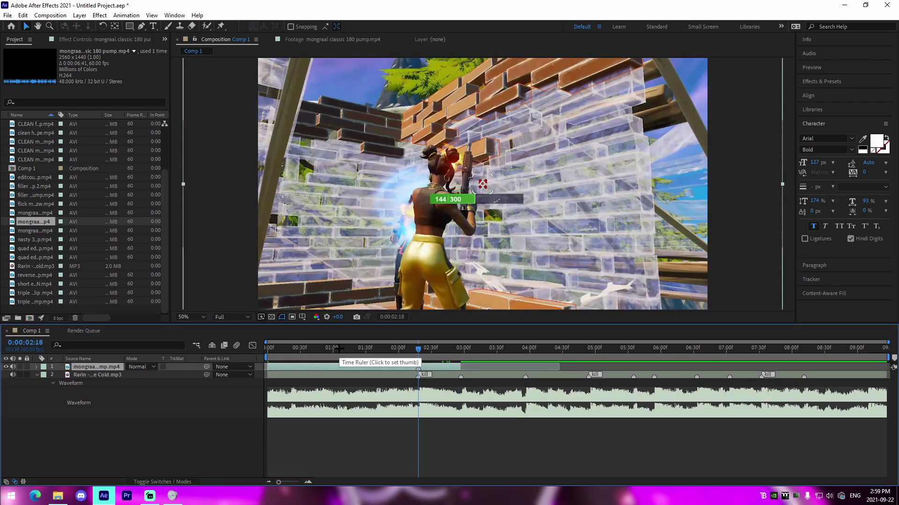
# Scale the gameplay clip to fit the composition frame and play it back from 0:00:01:33.
pyautogui.click(340, 213)
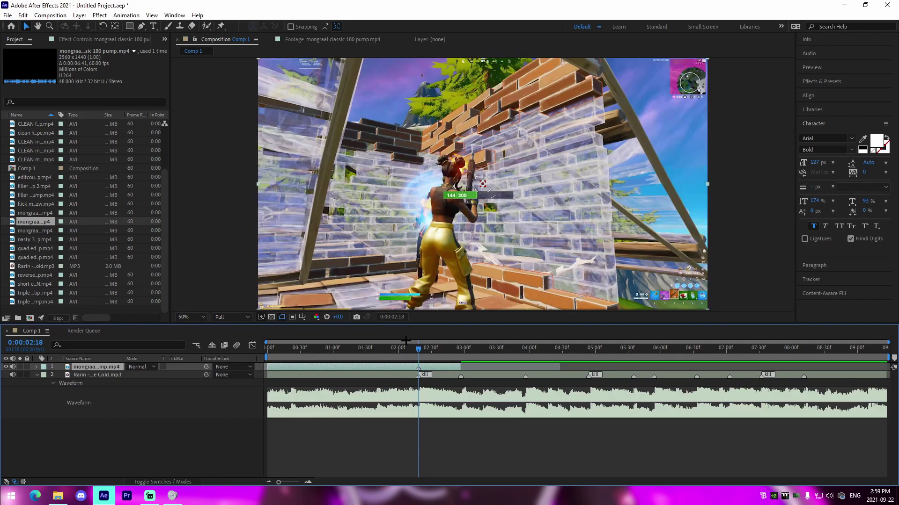
pyautogui.click(468, 473)
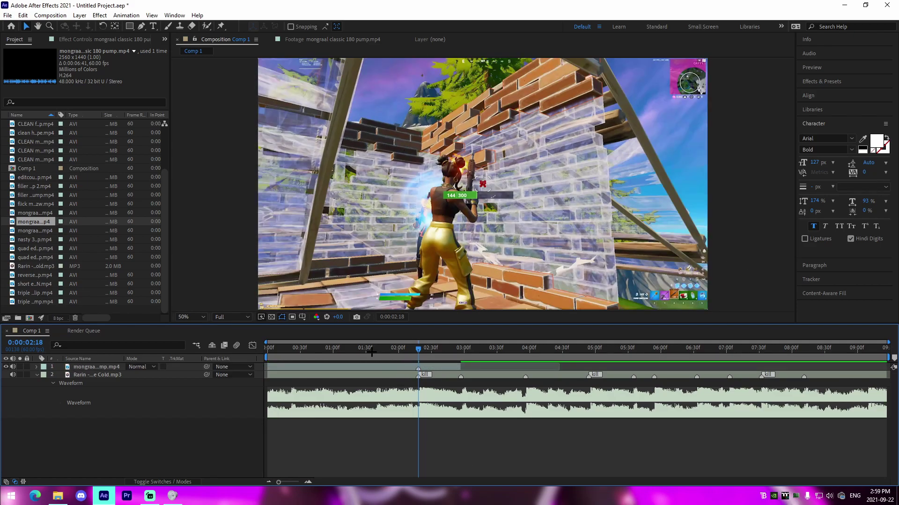
pyautogui.click(427, 367)
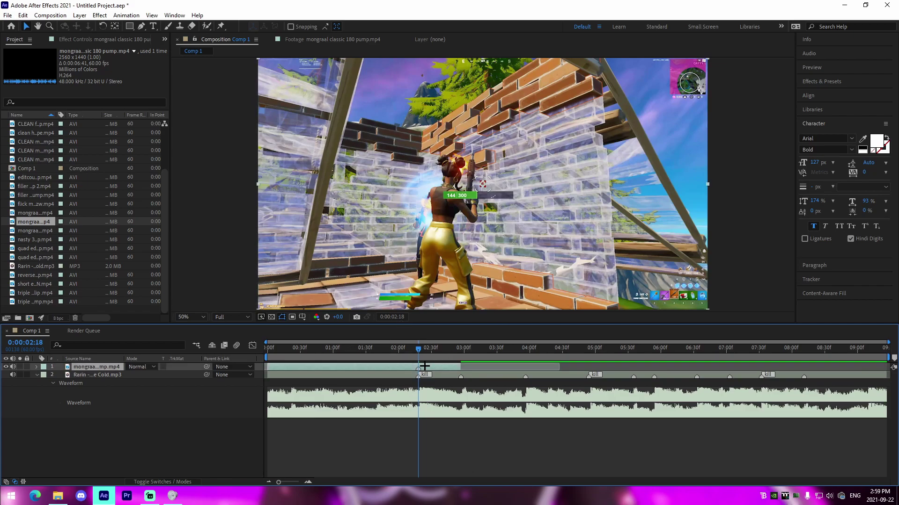
pyautogui.click(369, 355)
pyautogui.press('space')
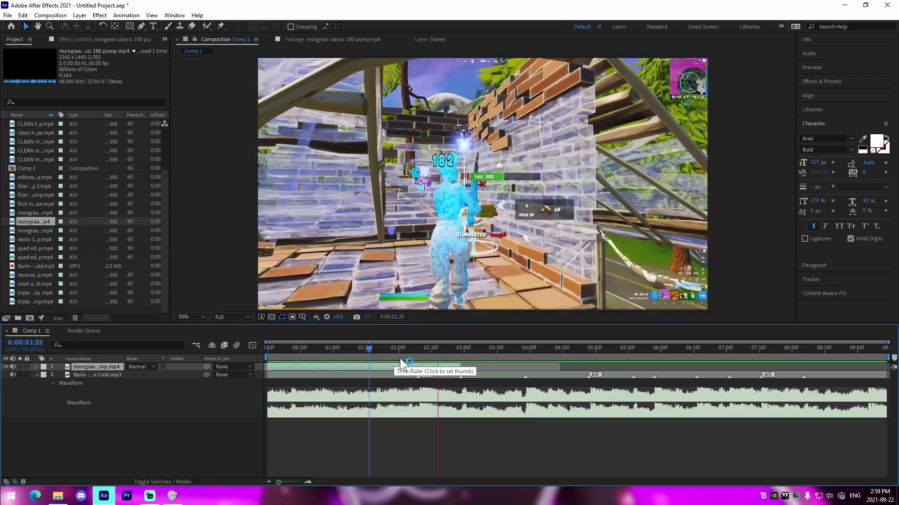
# Check the composition settings and replay the gameplay clip from 0:00:01:36.
pyautogui.click(50, 15)
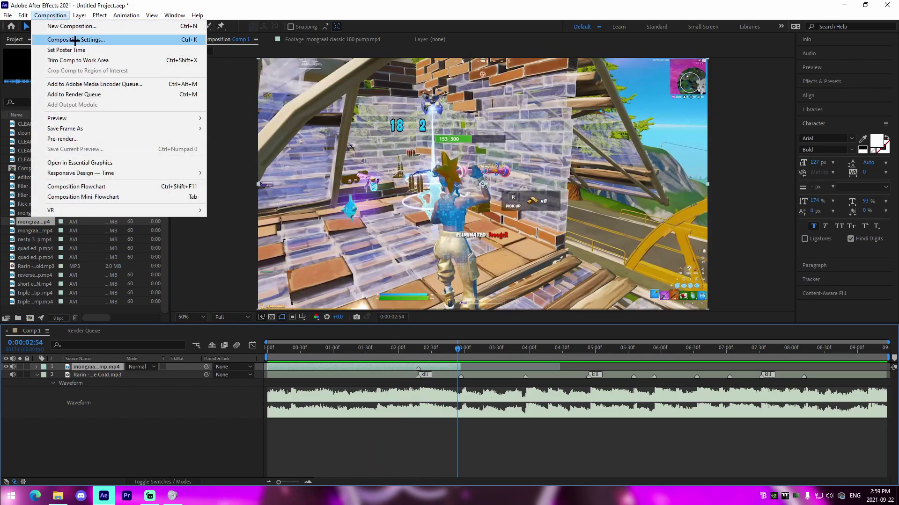
pyautogui.click(74, 40)
pyautogui.click(507, 355)
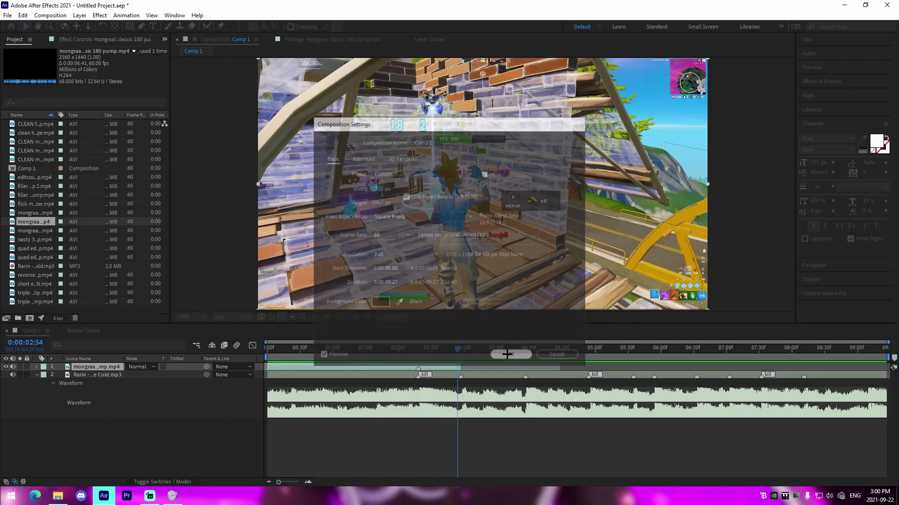
pyautogui.click(371, 350)
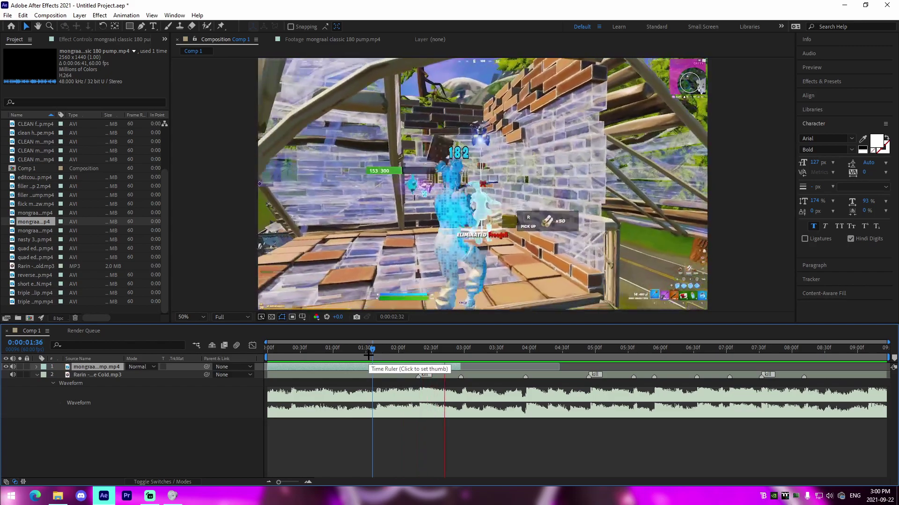
pyautogui.press('space')
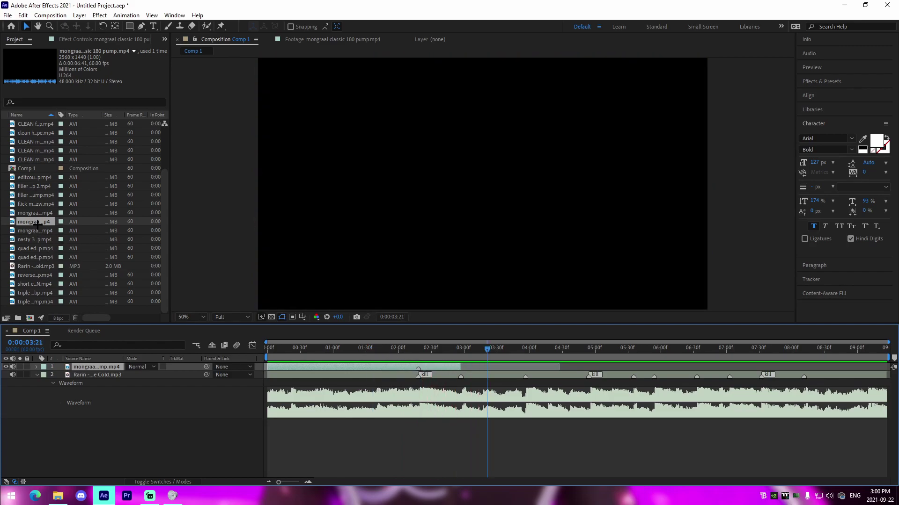
# Create a project folder named "used" and move mongraal classic 180 pump.mp4 into it.
pyautogui.click(19, 321)
pyautogui.write('used')
pyautogui.press('Return')
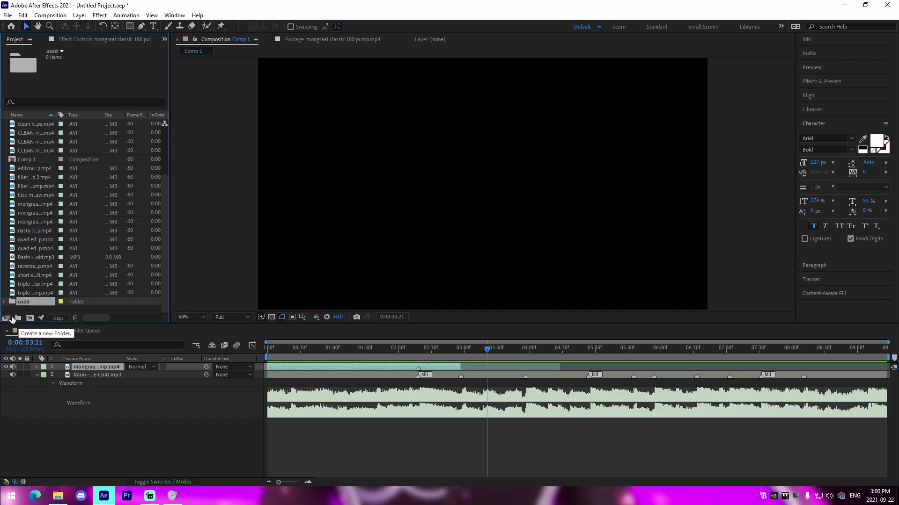
pyautogui.doubleClick(36, 205)
pyautogui.doubleClick(35, 214)
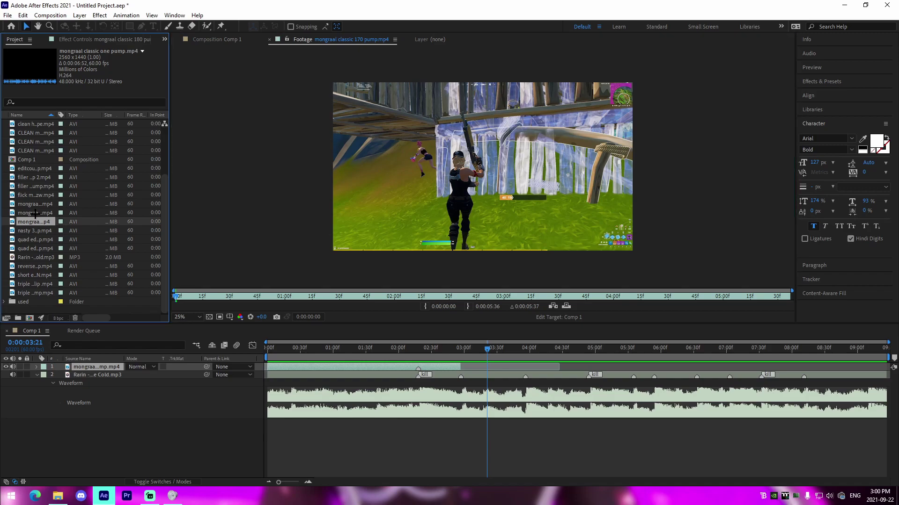
pyautogui.moveTo(40, 214); pyautogui.dragTo(28, 303)
# Open mongraal classic 170 pump.mp4 as footage, set its In point to 0:00:02:56 and its Out point to 0:00:04:46.
pyautogui.doubleClick(43, 206)
pyautogui.moveTo(521, 298); pyautogui.dragTo(422, 315)
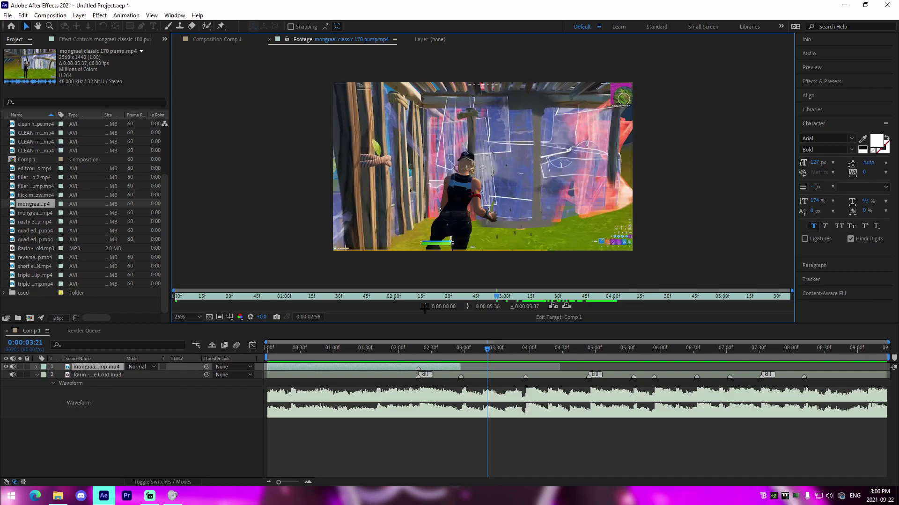
pyautogui.click(425, 306)
pyautogui.press('space')
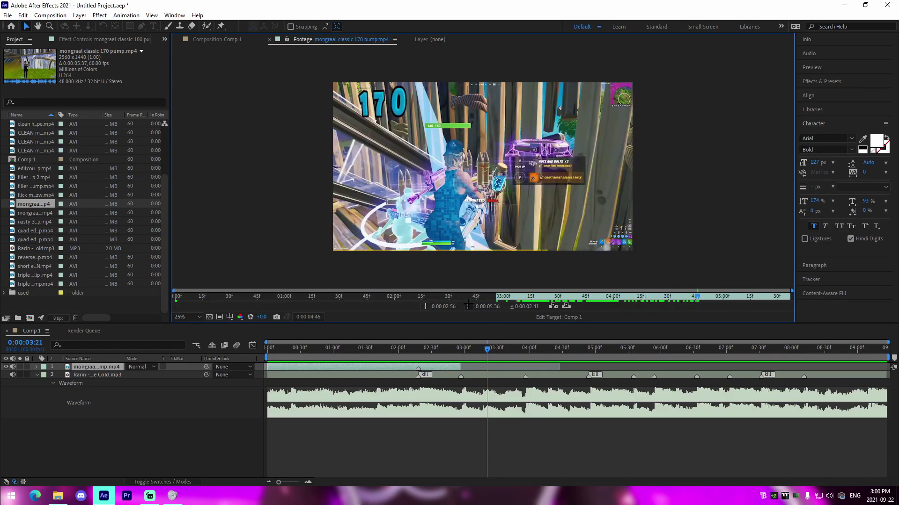
# Add mongraal classic 170 pump.mp4 above the song and align its shot with the second kill marker at 0:00:04:54.
pyautogui.moveTo(44, 204); pyautogui.dragTo(514, 369)
pyautogui.click(585, 355)
pyautogui.moveTo(611, 375); pyautogui.dragTo(602, 375)
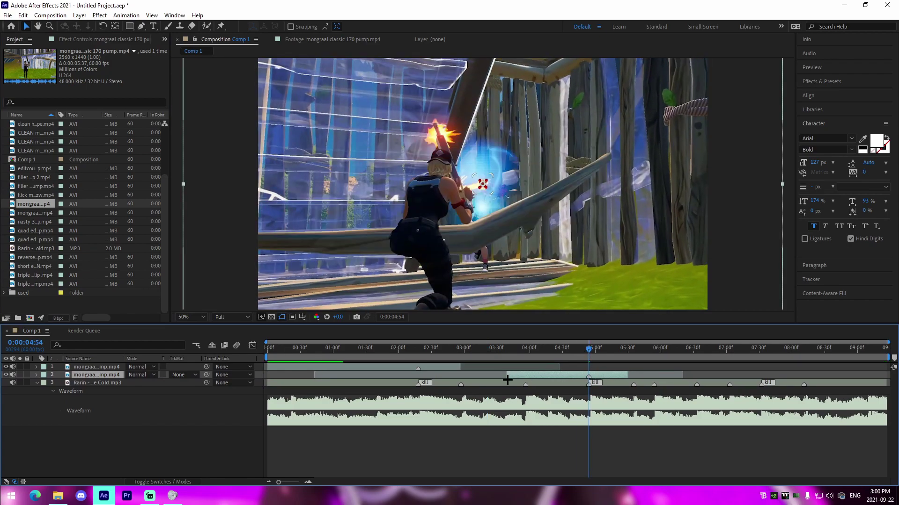
# Trim the 170 pump clip to run from the first clip's end to the marker after its kill, and scale it to the composition frame.
pyautogui.moveTo(506, 375); pyautogui.dragTo(461, 375)
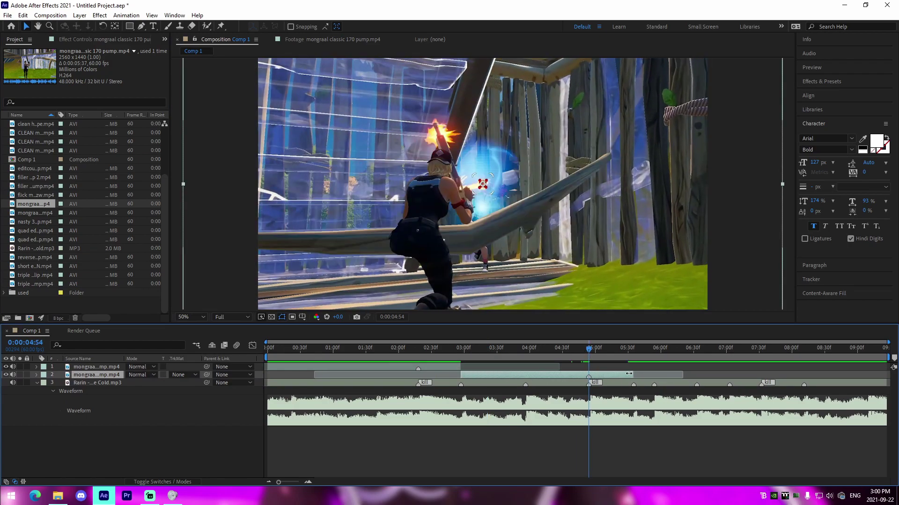
pyautogui.moveTo(470, 348); pyautogui.dragTo(599, 367)
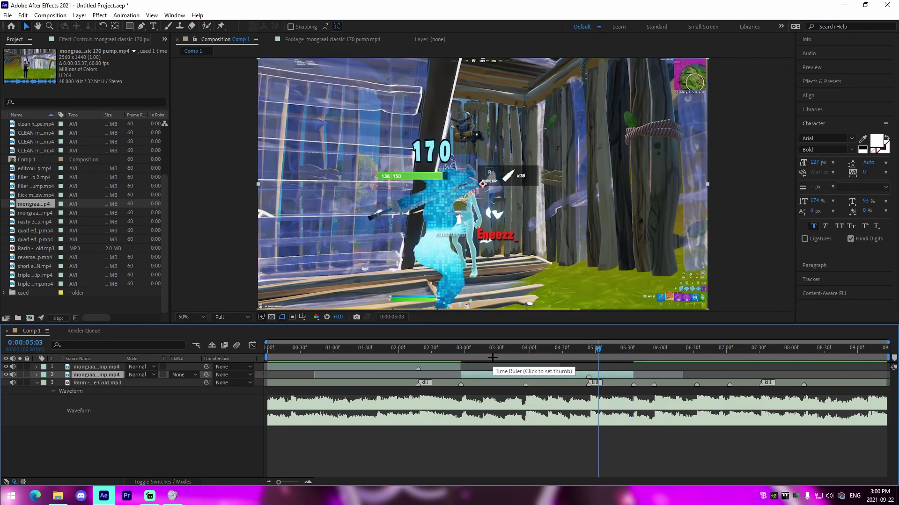
pyautogui.click(588, 361)
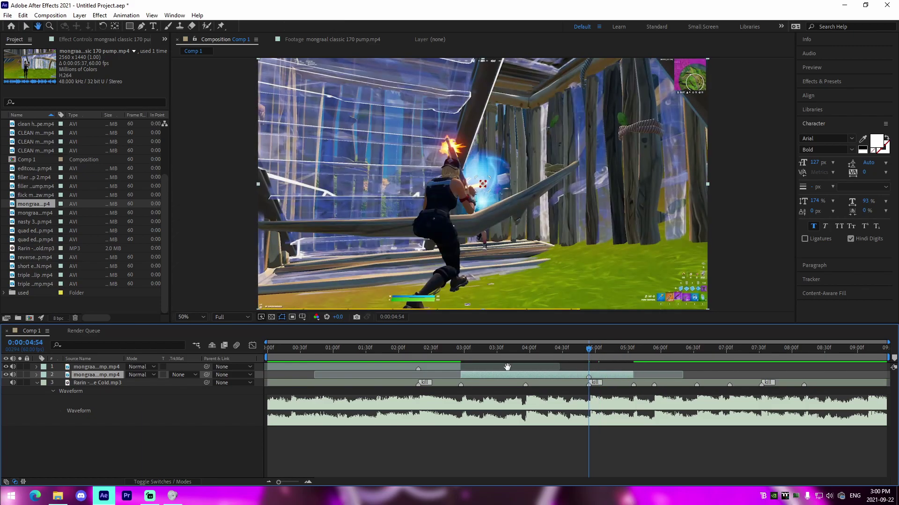
# Move mongraal classic 170 pump.mp4 into the used folder and trim quad edit, 144 pump.mp4 to its kill, with the In point at 0:00:05:10.
pyautogui.moveTo(26, 206); pyautogui.dragTo(23, 289)
pyautogui.click(32, 230)
pyautogui.doubleClick(32, 229)
pyautogui.moveTo(552, 296); pyautogui.dragTo(529, 297)
pyautogui.click(424, 306)
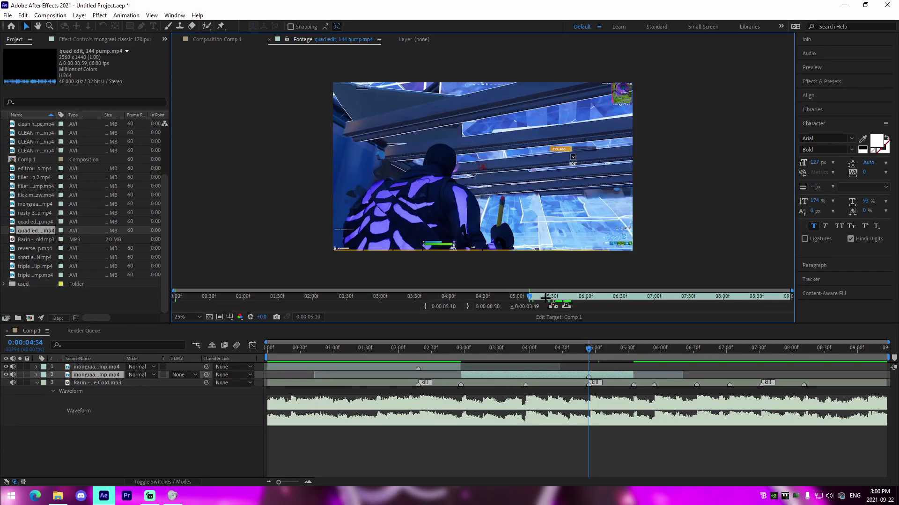
pyautogui.press('space')
pyautogui.click(466, 307)
# Place quad edit, 144 pump.mp4 with its shot at 0:00:07:32, spanning the second clip's end to the next marker, and fit it to the frame.
pyautogui.moveTo(41, 229); pyautogui.dragTo(671, 379)
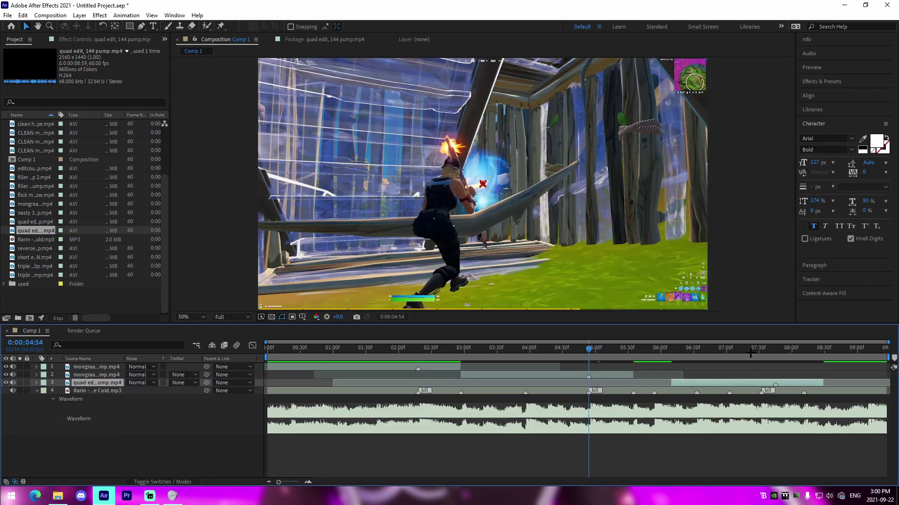
pyautogui.click(761, 352)
pyautogui.moveTo(786, 381); pyautogui.dragTo(771, 382)
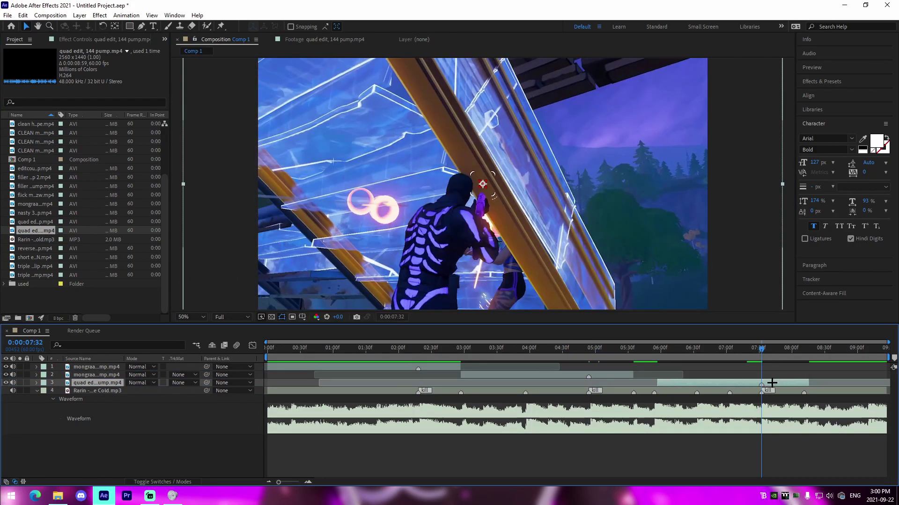
pyautogui.moveTo(658, 383); pyautogui.dragTo(634, 383)
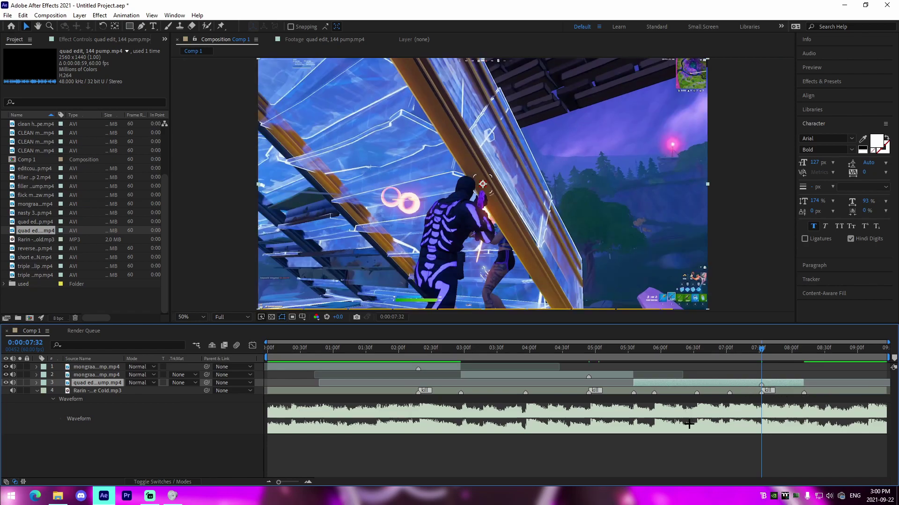
pyautogui.click(721, 465)
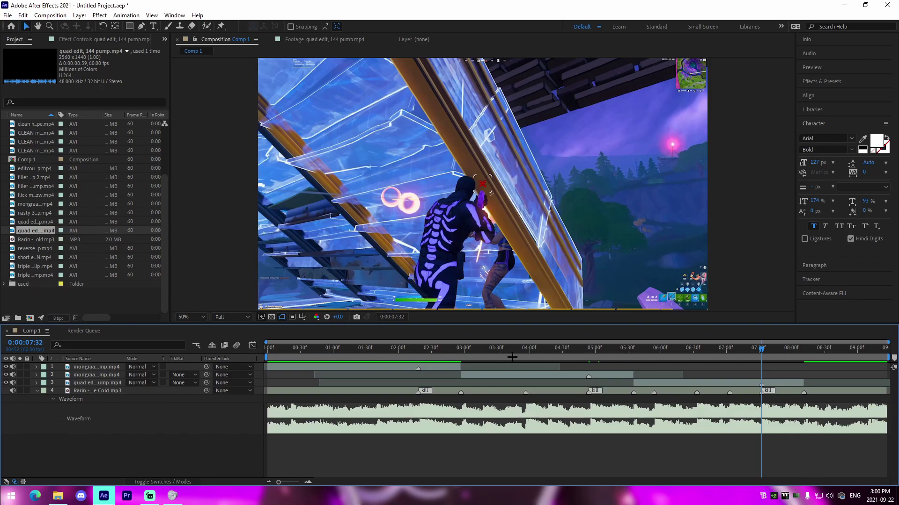
# Play the first gameplay clip from 0:00:01:46 through the first kill marker to check its normal-speed timing.
pyautogui.click(525, 349)
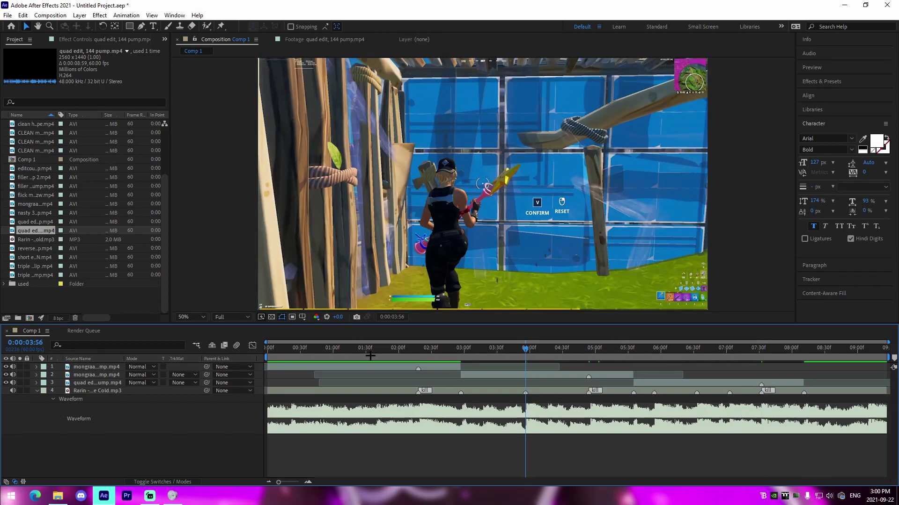
pyautogui.click(418, 350)
pyautogui.click(437, 366)
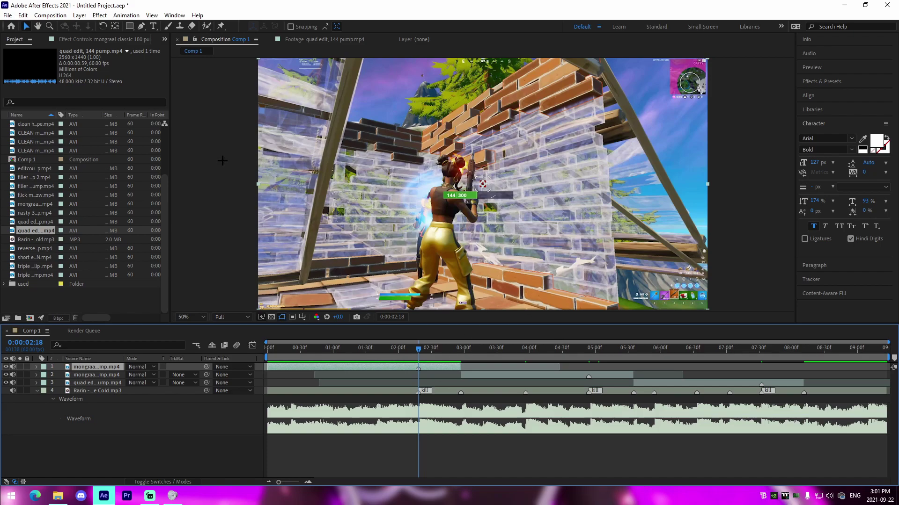
pyautogui.click(125, 15)
pyautogui.click(126, 14)
pyautogui.click(428, 367)
pyautogui.click(383, 354)
pyautogui.press('space')
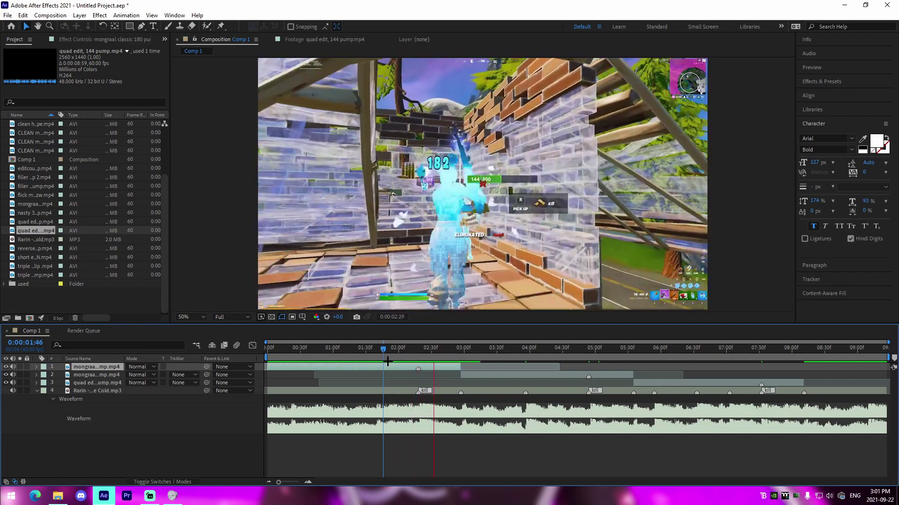
pyautogui.press('space')
# Apply the animation preset JoshyyNormalHLVelo.ffx from the preset pack's VELOCITY folder to mongraal classic 180 pump.mp4 at 0:00:02:18.
pyautogui.click(424, 356)
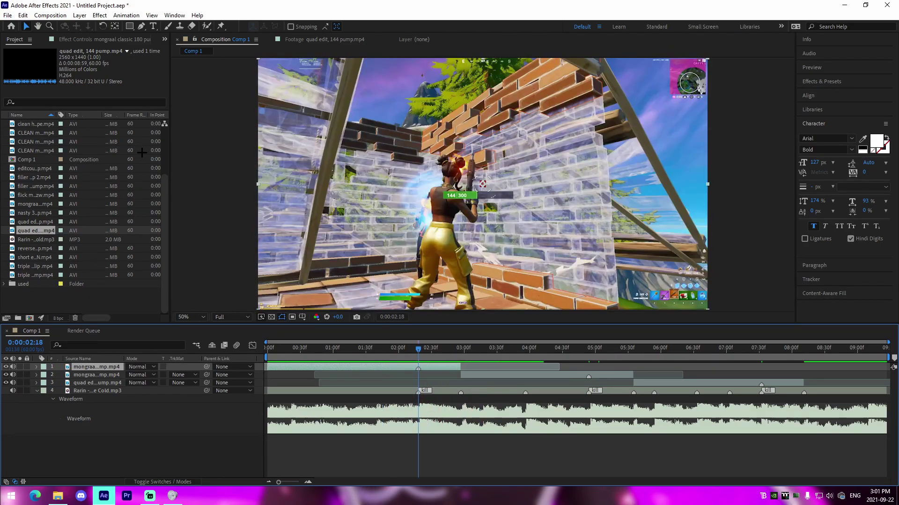
pyautogui.click(151, 15)
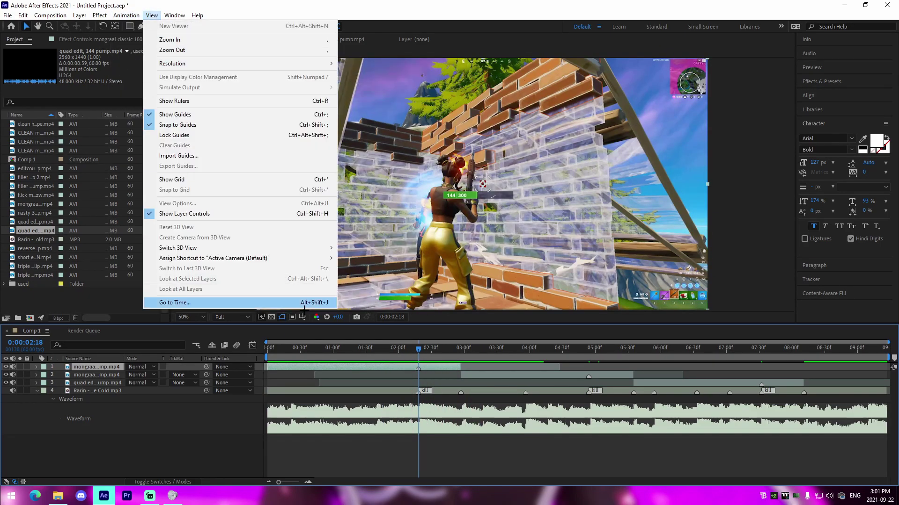
pyautogui.click(453, 464)
pyautogui.click(422, 365)
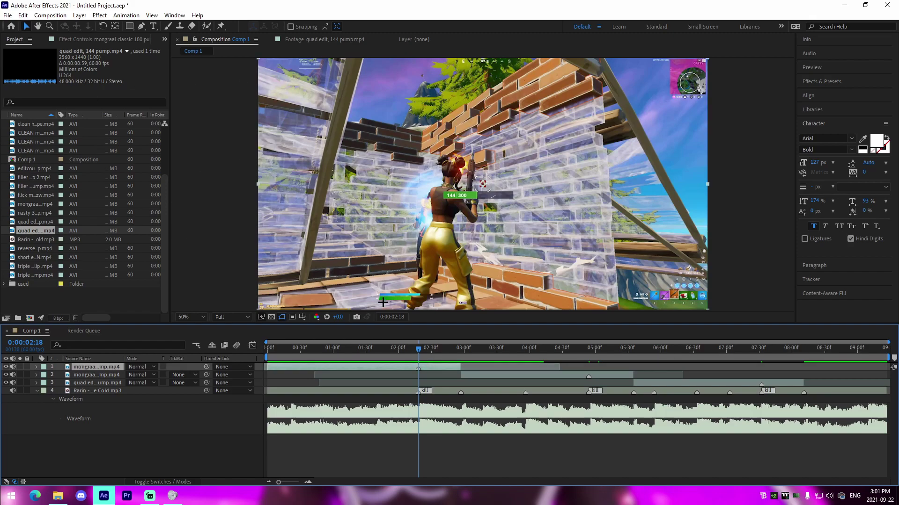
pyautogui.click(126, 15)
pyautogui.click(145, 34)
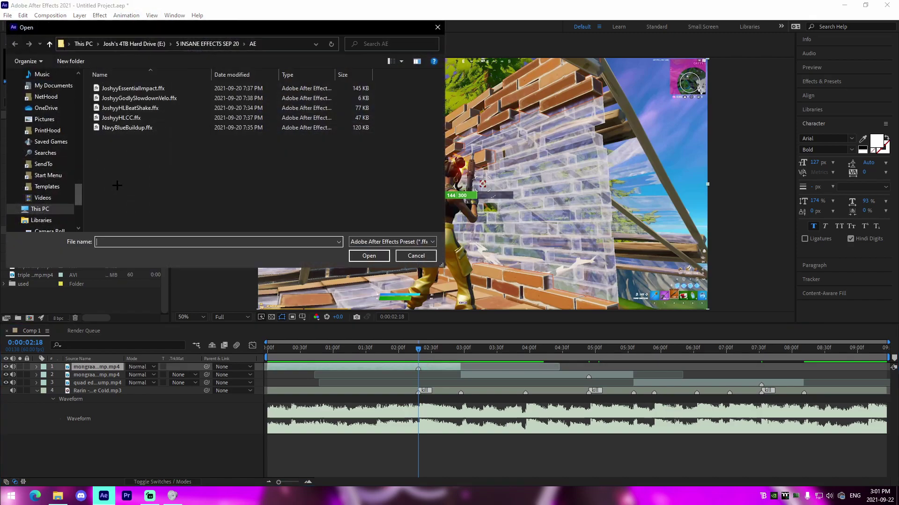
pyautogui.scroll(1, 78, 198)
pyautogui.scroll(10, 51, 192)
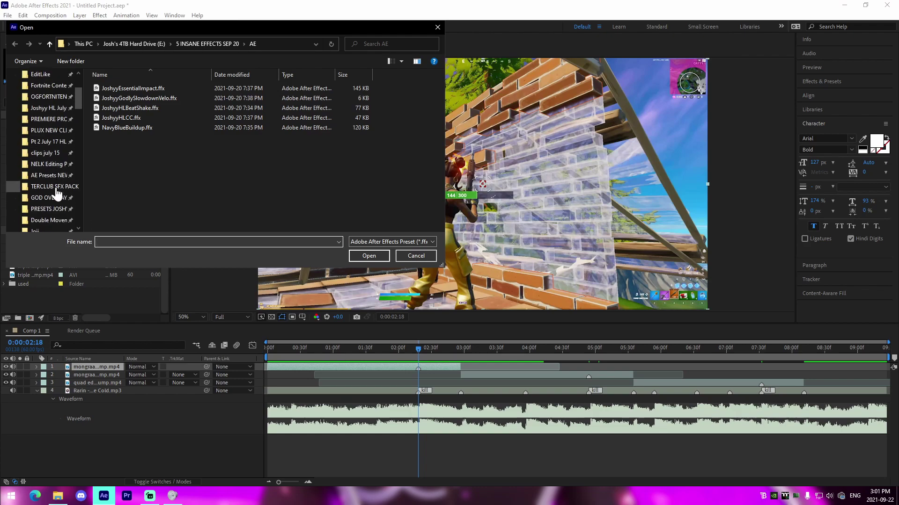
pyautogui.click(49, 212)
pyautogui.doubleClick(112, 98)
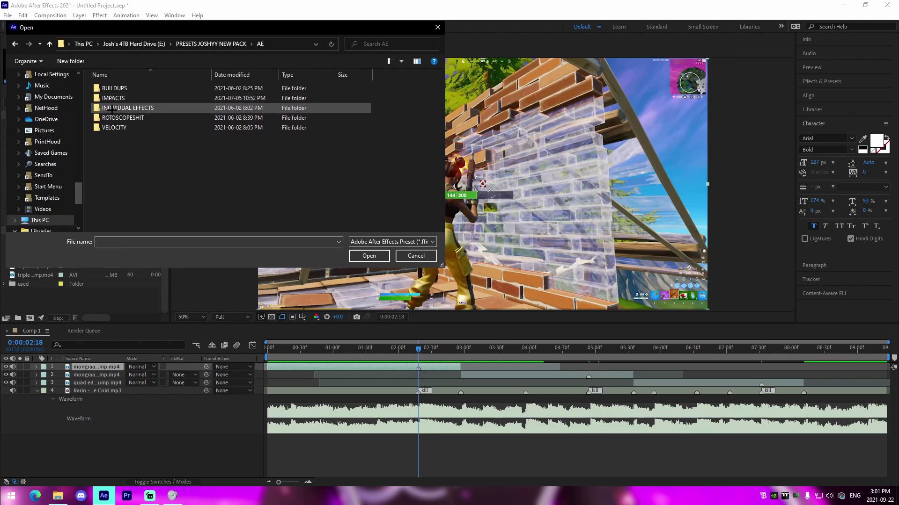
pyautogui.doubleClick(121, 129)
pyautogui.click(122, 88)
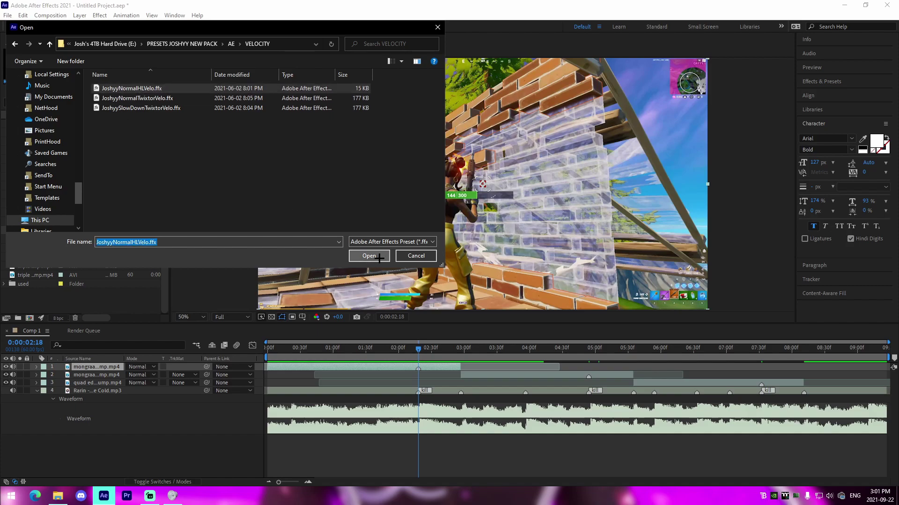
pyautogui.click(369, 255)
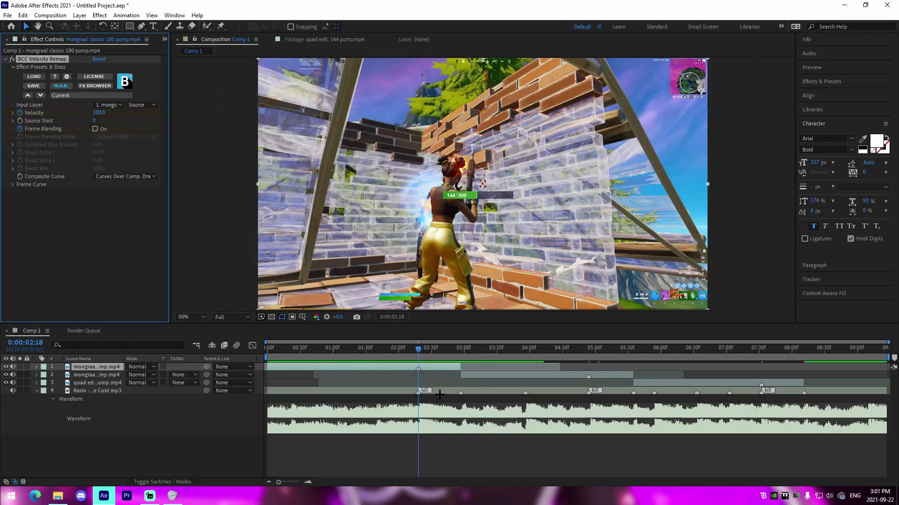
# Shift the first clip's BCC Velocity Remap keyframes so the middle Velocity keyframe sits on the first kill marker, and play the result.
pyautogui.moveTo(397, 381); pyautogui.dragTo(419, 383)
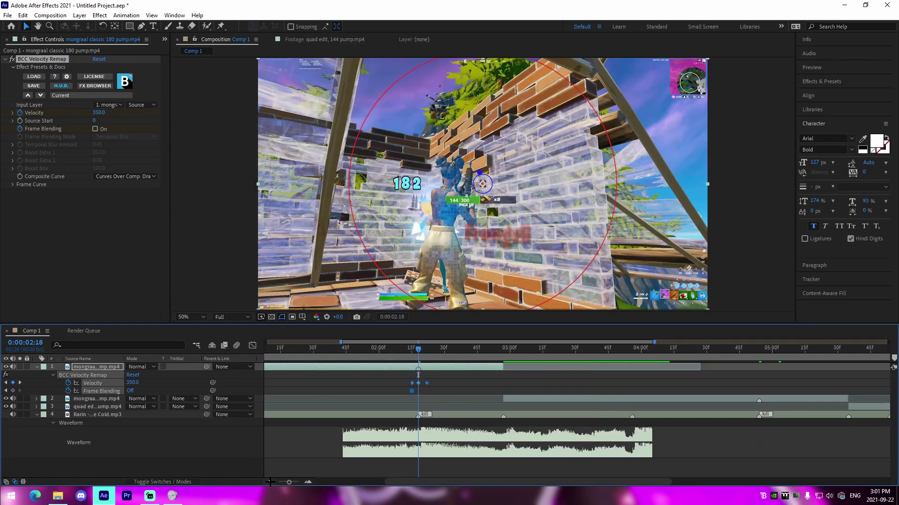
pyautogui.click(376, 361)
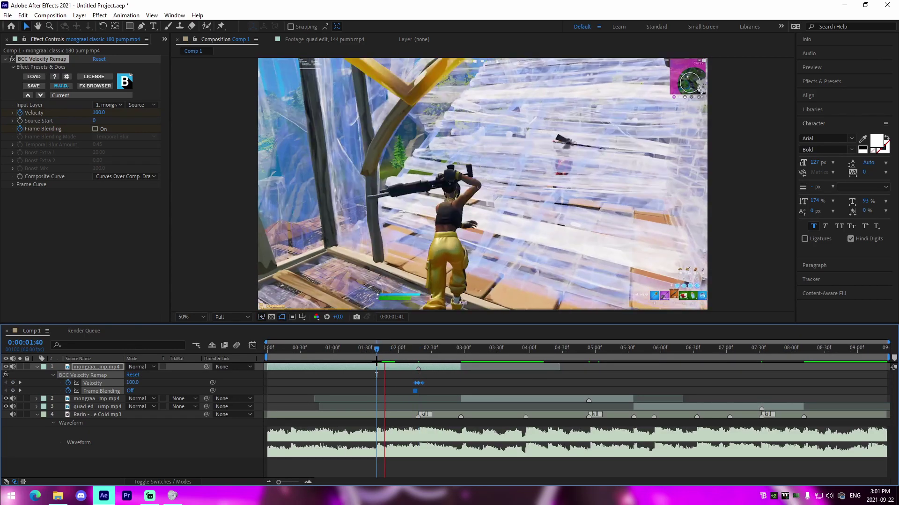
pyautogui.click(394, 359)
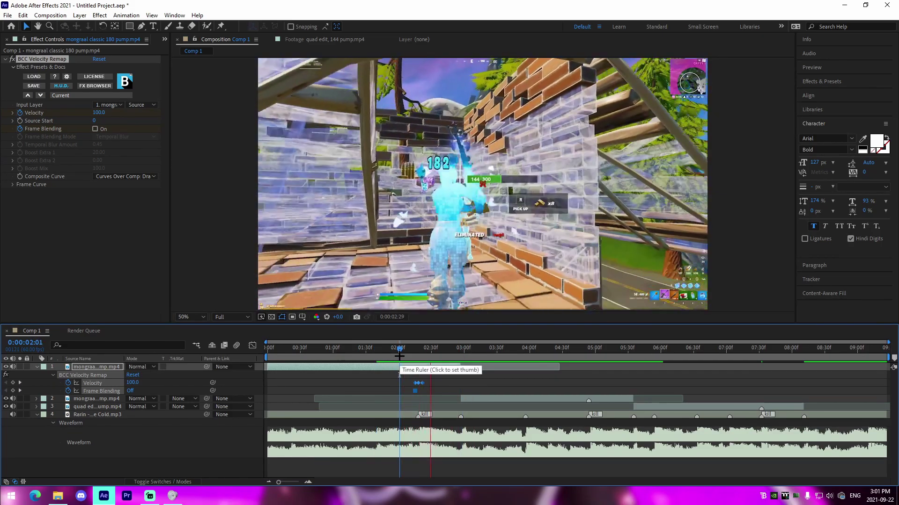
pyautogui.click(392, 352)
pyautogui.press('space')
pyautogui.press('space')
# Compare playback of the first kill with BCC Velocity Remap switched off and on, leave it on, and collapse the layer's keyframes.
pyautogui.click(6, 375)
pyautogui.click(395, 351)
pyautogui.press('space')
pyautogui.press('space')
pyautogui.click(395, 351)
pyautogui.press('space')
pyautogui.press('space')
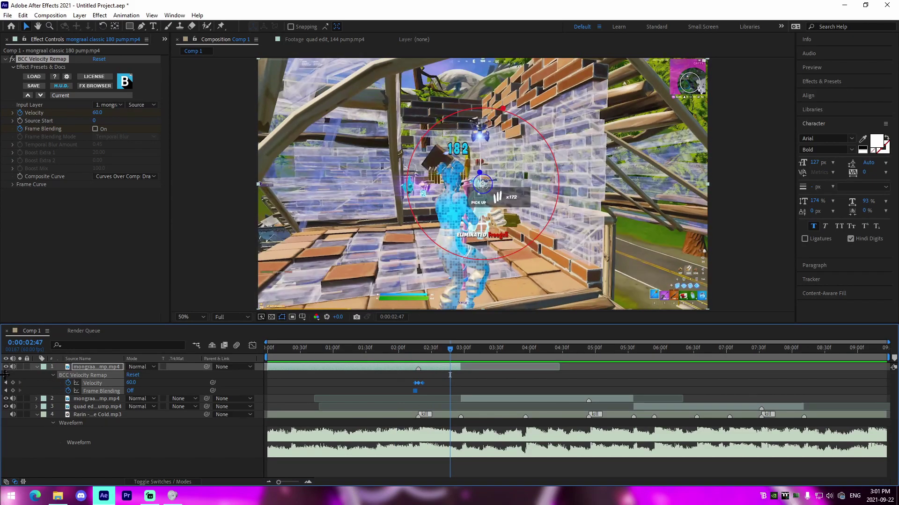
pyautogui.click(393, 351)
pyautogui.press('space')
pyautogui.press('space')
pyautogui.press('u')
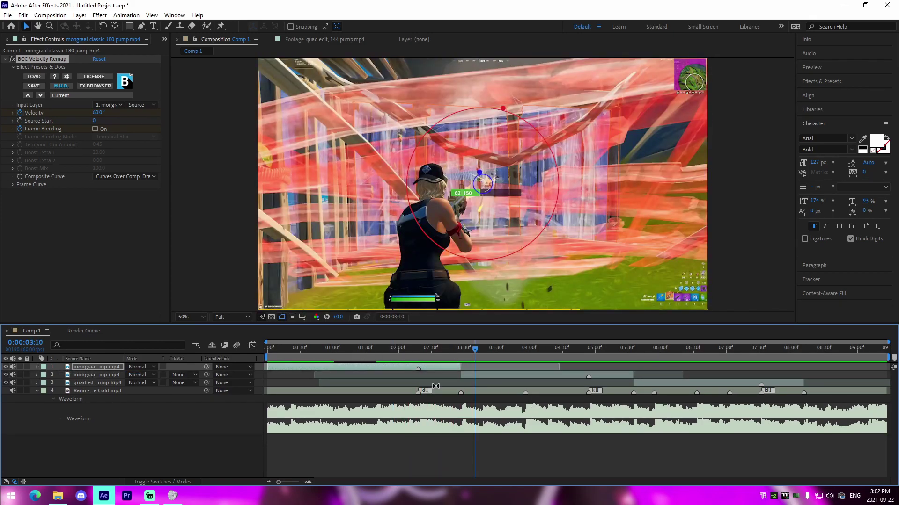
# Apply the recently used JoshyyNormalHLVelo preset to mongraal classic 170 pump.mp4 at the second kill marker, 0:00:04:54, and reveal its keyframes.
pyautogui.click(588, 349)
pyautogui.click(96, 375)
pyautogui.click(126, 15)
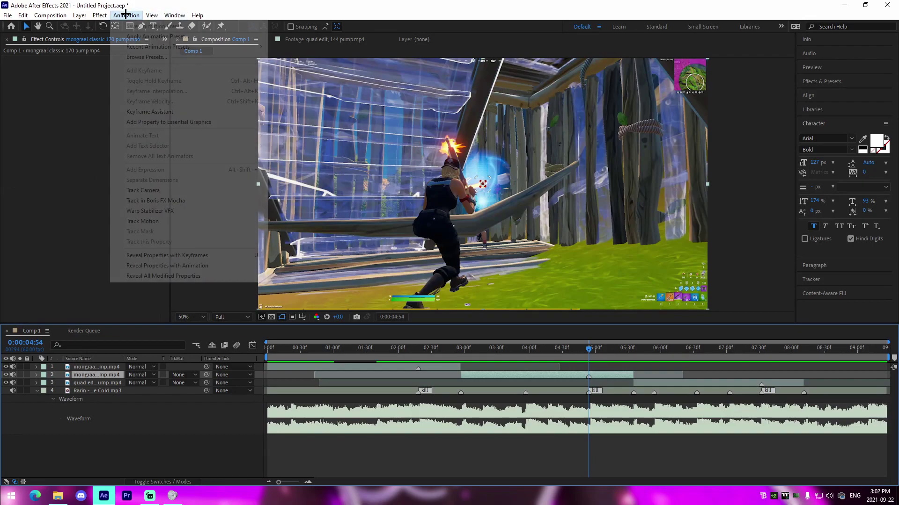
pyautogui.moveTo(180, 48)
pyautogui.click(305, 47)
pyautogui.press('u')
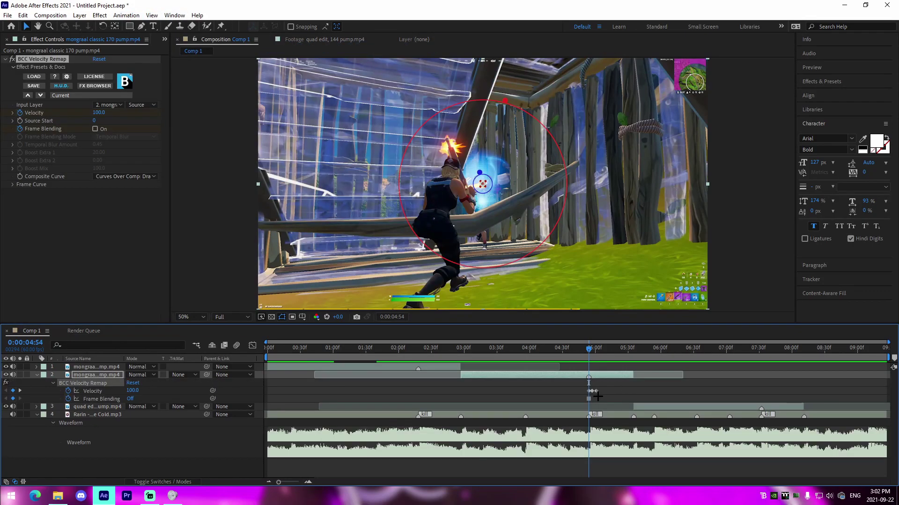
# Align the second clip's middle Velocity keyframe with the kill marker at 0:00:04:54 and play back from 0:00:04:33.
pyautogui.moveTo(592, 391); pyautogui.dragTo(589, 391)
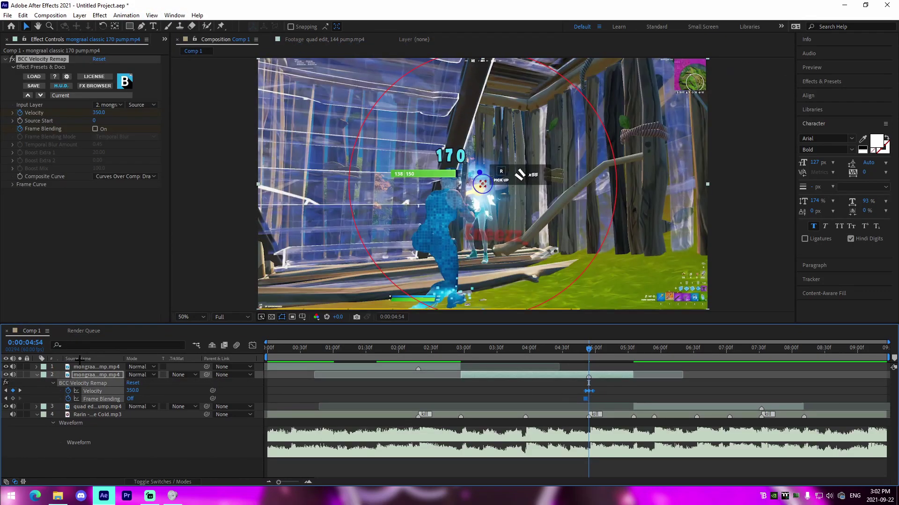
pyautogui.click(35, 375)
pyautogui.click(563, 349)
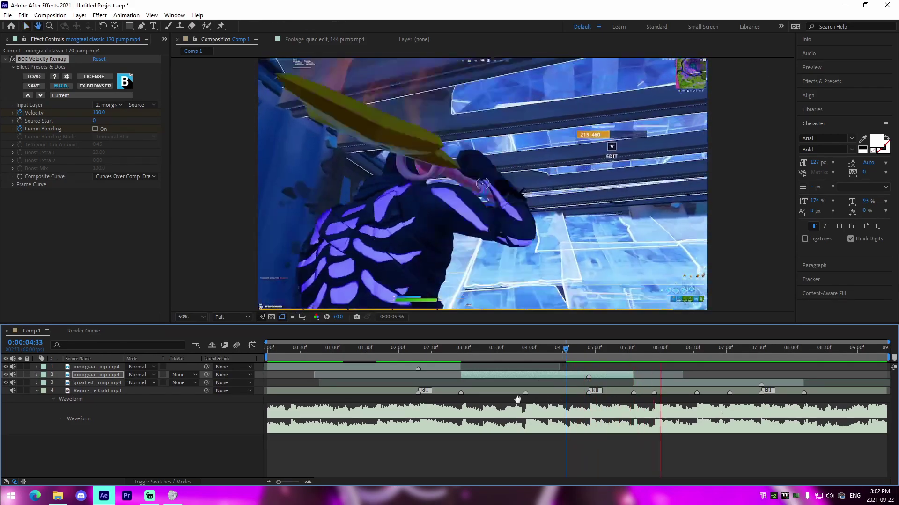
# Apply the recently used JoshyyNormalHLVelo preset to quad edit, 144 pump.mp4 at the third kill marker, 0:00:07:32.
pyautogui.click(761, 354)
pyautogui.click(744, 382)
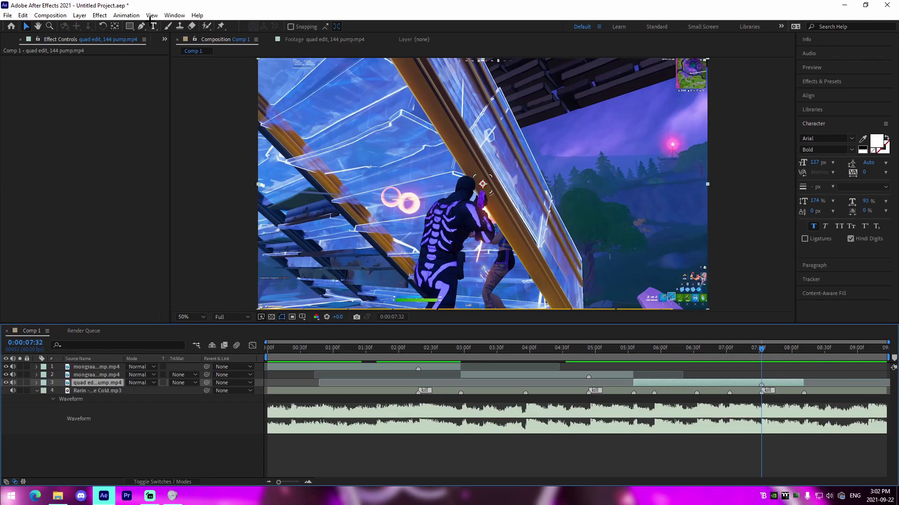
pyautogui.click(126, 15)
pyautogui.moveTo(244, 46)
pyautogui.click(300, 45)
# Align the third clip's middle Velocity keyframe with the kill marker at 0:00:07:32, play it back and collapse the keyframes.
pyautogui.moveTo(755, 394)
pyautogui.mouseDown()
pyautogui.moveTo(772, 407)
pyautogui.moveTo(762, 399)
pyautogui.mouseUp()
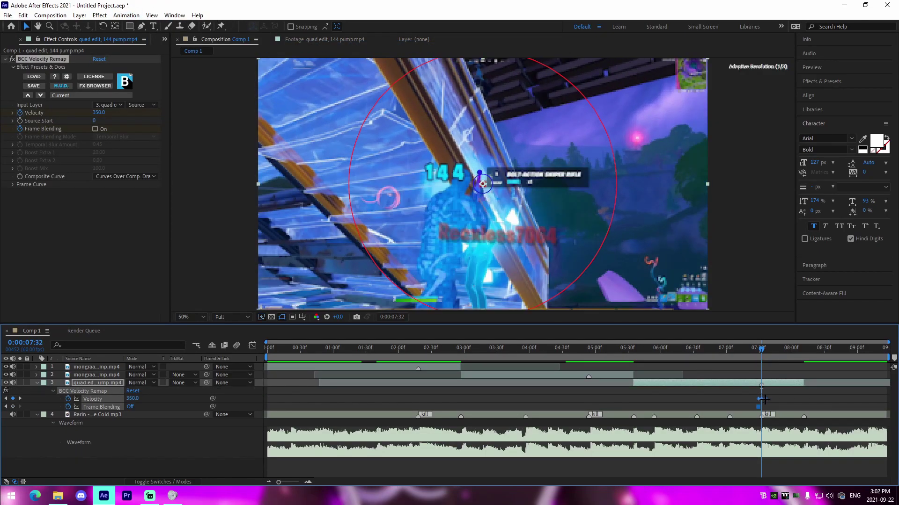
pyautogui.click(735, 349)
pyautogui.press('space')
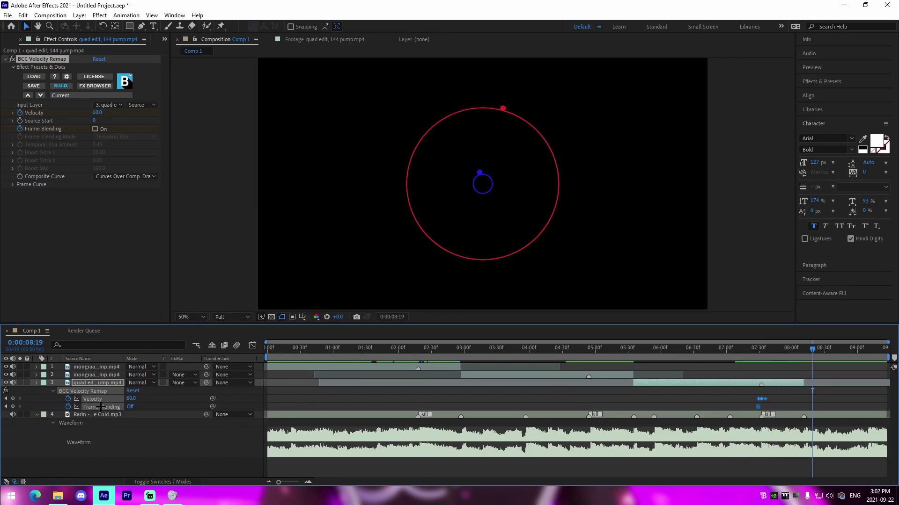
pyautogui.press('u')
pyautogui.click(455, 447)
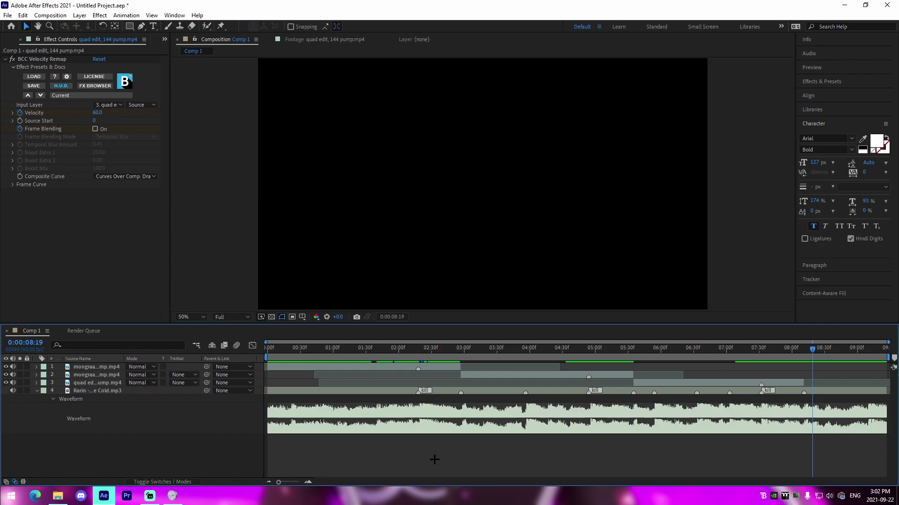
# Save the project as SampleHLTutorial in the AE PROJECTS folder.
pyautogui.hotkey('ctrl', 's')
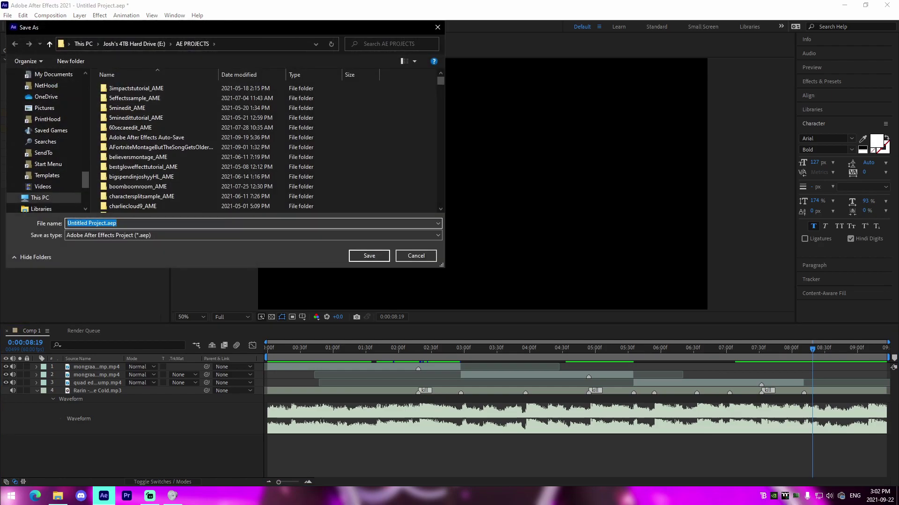
pyautogui.write('SampleHLTutorial')
pyautogui.press('Return')
# Add an adjustment layer above the first clip, split it at 0:00:02:18 and delete the part before the kill marker.
pyautogui.moveTo(396, 355); pyautogui.dragTo(416, 355)
pyautogui.click(436, 366)
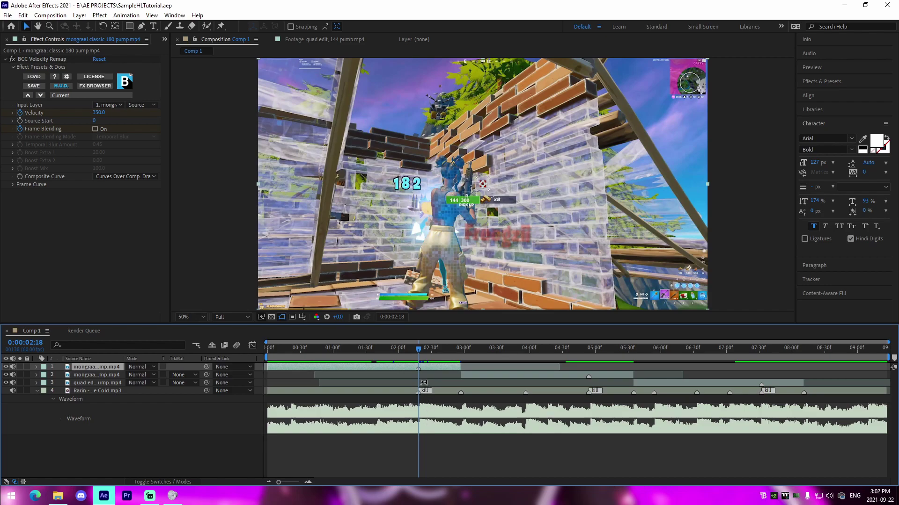
pyautogui.click(457, 476)
pyautogui.click(427, 371)
pyautogui.hotkey('ctrl', 'alt', 'y')
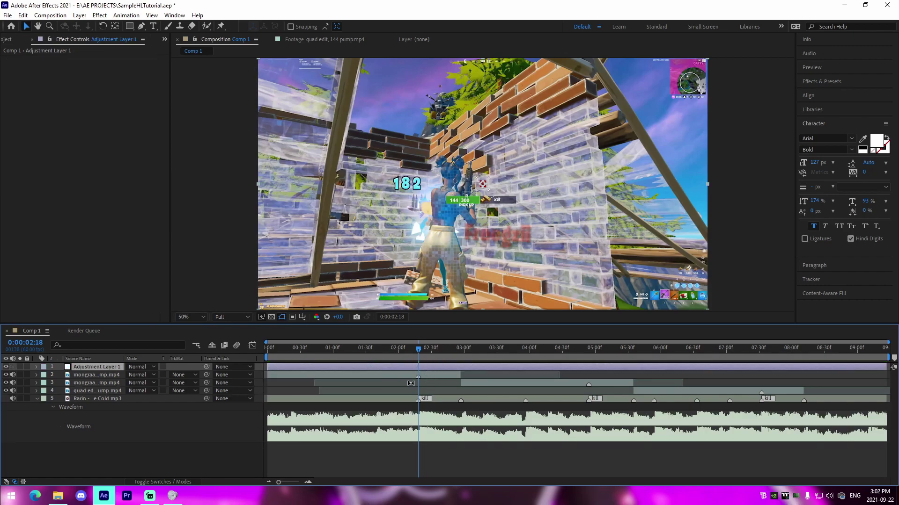
pyautogui.hotkey('ctrl', 'd')
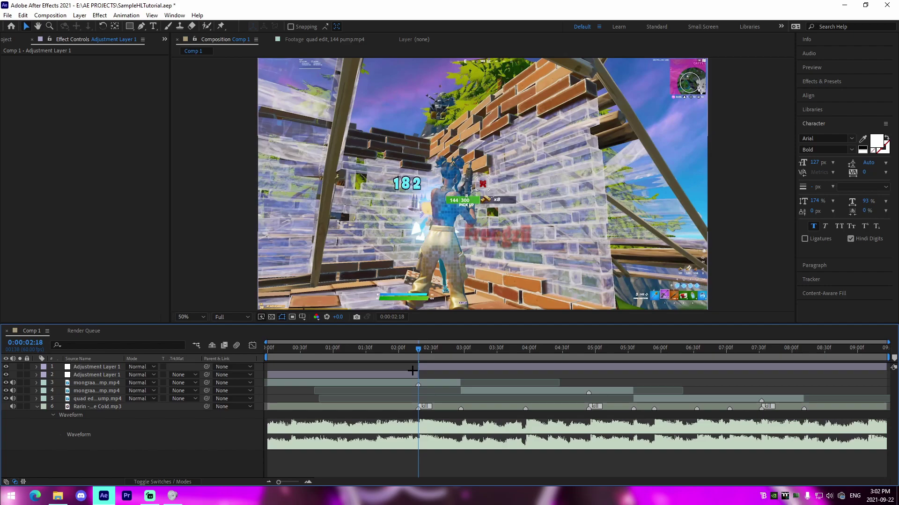
pyautogui.click(418, 372)
pyautogui.press('Delete')
# Split the adjustment layer at the end of the first clip's cut and delete the excess after it.
pyautogui.moveTo(418, 349); pyautogui.dragTo(460, 359)
pyautogui.click(471, 366)
pyautogui.hotkey('ctrl', 'shift', 'd')
pyautogui.press('Delete')
pyautogui.click(417, 349)
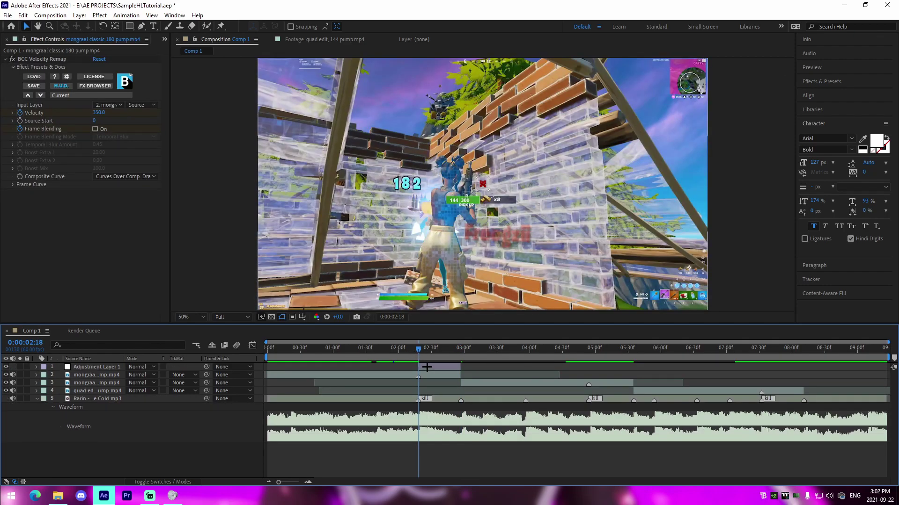
# Apply the animation preset containing S_Shake, S_Flicker and BCC Fast Lens Blur from the AE preset pack to Adjustment Layer 1 at 0:00:02:18.
pyautogui.click(436, 366)
pyautogui.click(127, 15)
pyautogui.click(141, 34)
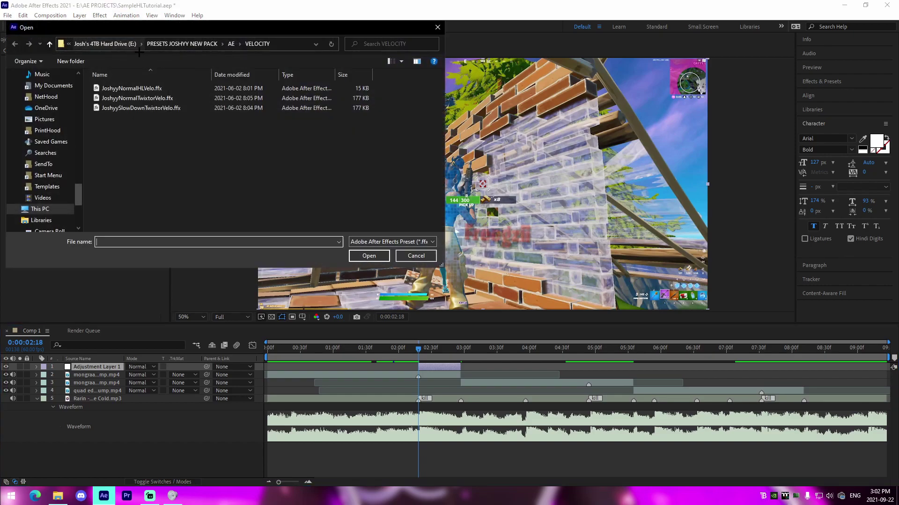
pyautogui.click(230, 43)
pyautogui.click(116, 97)
pyautogui.doubleClick(116, 97)
pyautogui.click(117, 88)
pyautogui.click(369, 255)
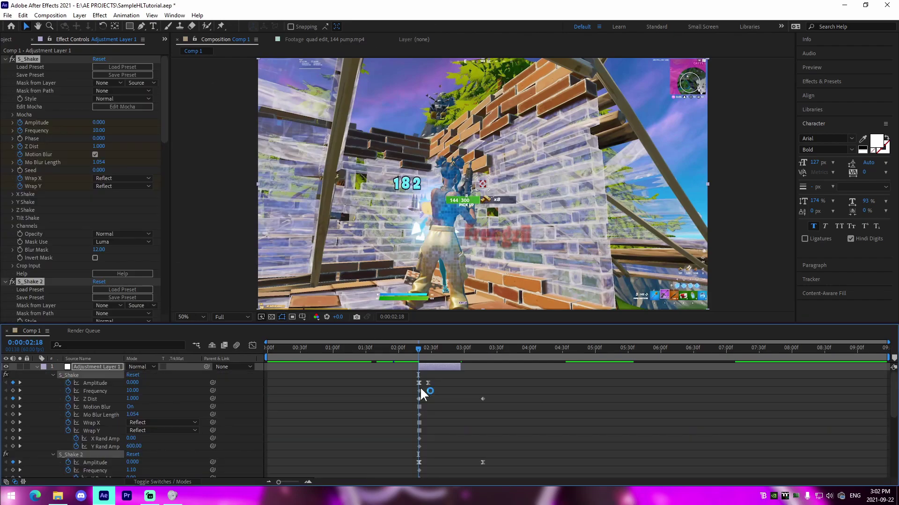
# Shift all the preset's keyframes slightly earlier so the second set lands on 0:00:02:18, and collapse the keyframes.
pyautogui.moveTo(394, 373); pyautogui.dragTo(568, 408)
pyautogui.click(307, 482)
pyautogui.click(308, 482)
pyautogui.click(308, 482)
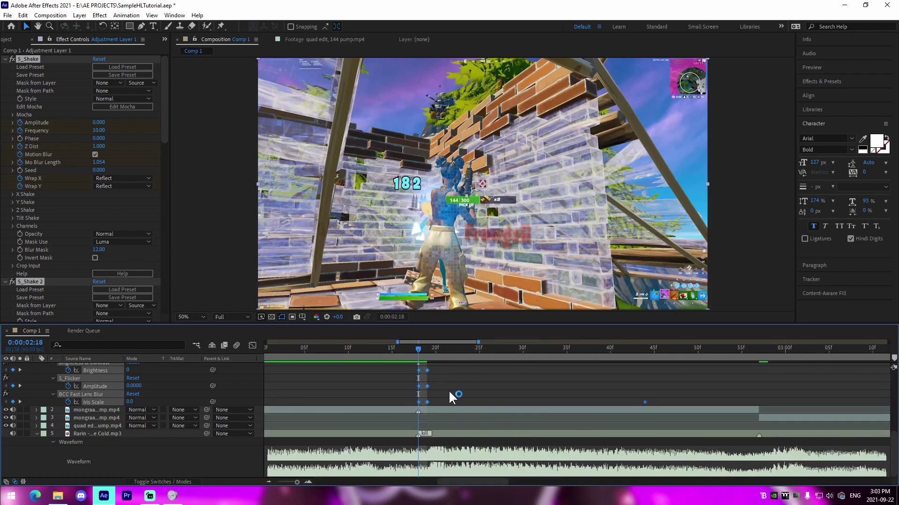
pyautogui.moveTo(417, 403); pyautogui.dragTo(412, 403)
pyautogui.press('-')
pyautogui.press('-')
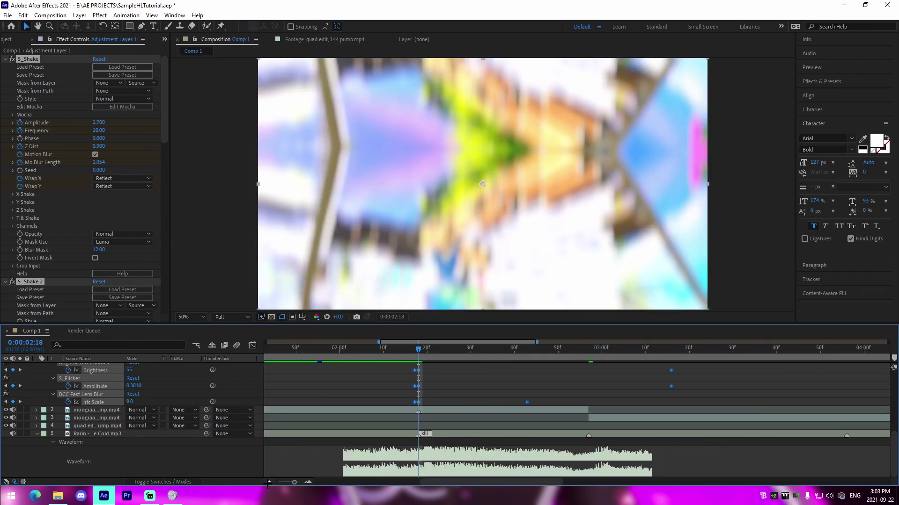
pyautogui.scroll(5, 455, 402)
pyautogui.scroll(2, 456, 402)
pyautogui.press('u')
pyautogui.press('u')
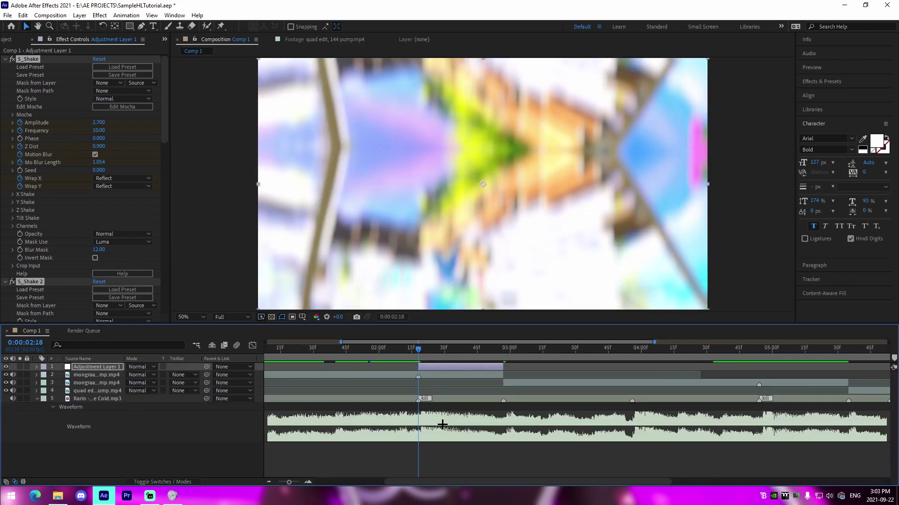
# Extend the start of Adjustment Layer 1 to its first keyframes at 0:00:02:17, and collapse the layer.
pyautogui.click(448, 423)
pyautogui.click(437, 351)
pyautogui.click(433, 367)
pyautogui.press('u')
pyautogui.press('u')
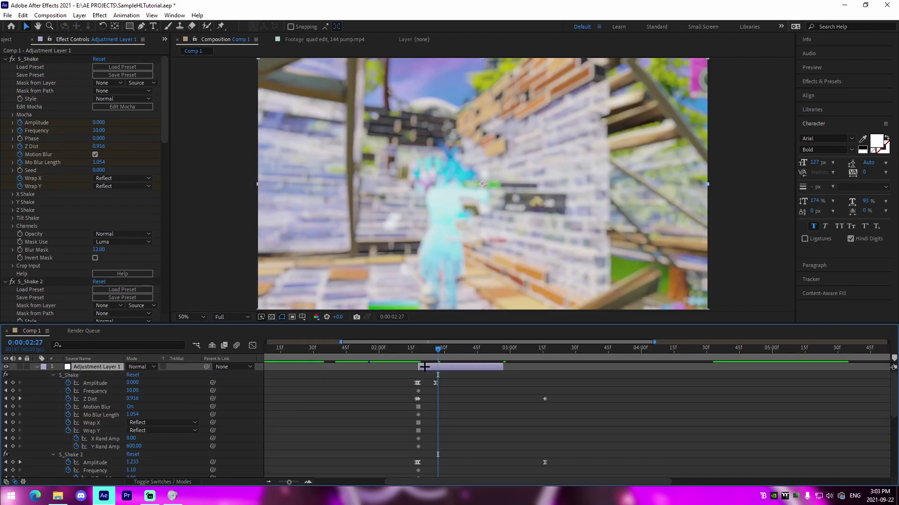
pyautogui.press('j')
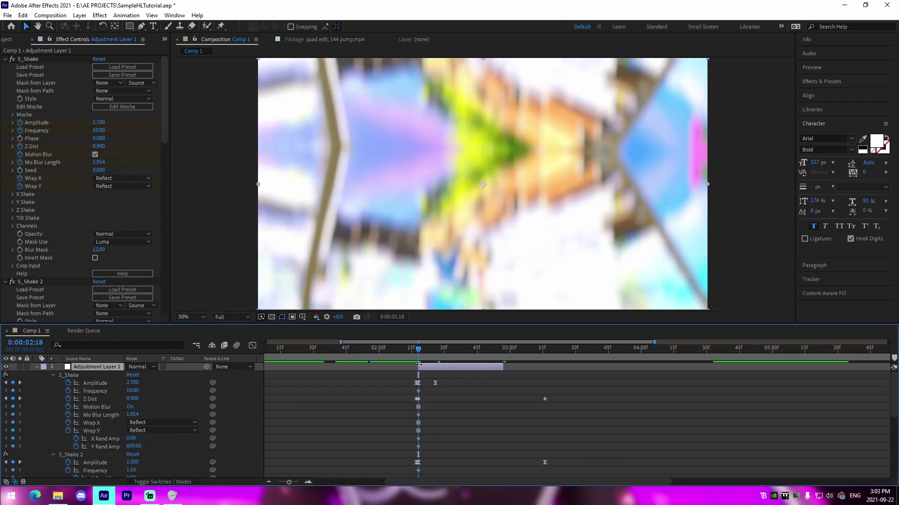
pyautogui.press('pageup')
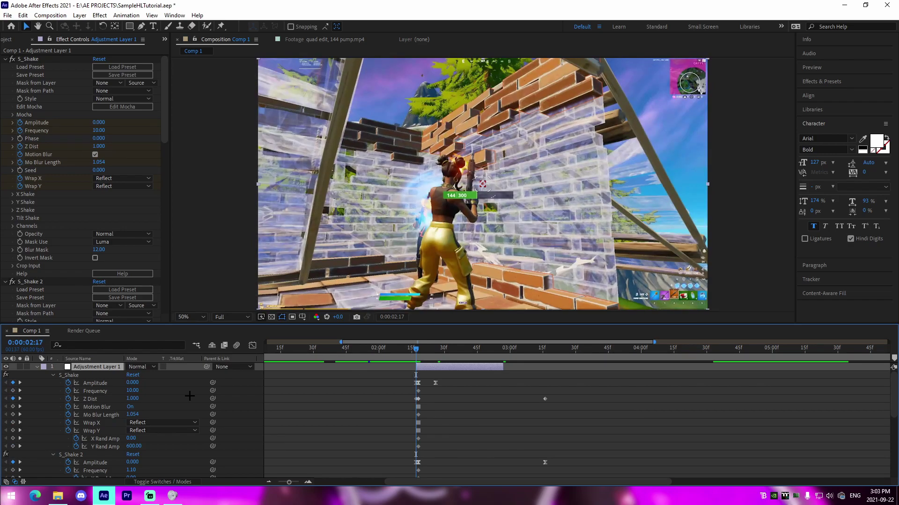
pyautogui.click(38, 367)
# Play back the first kill's impact from 0:00:01:44 and 0:00:02:05 through to the second kill.
pyautogui.moveTo(400, 353); pyautogui.dragTo(344, 356)
pyautogui.press('space')
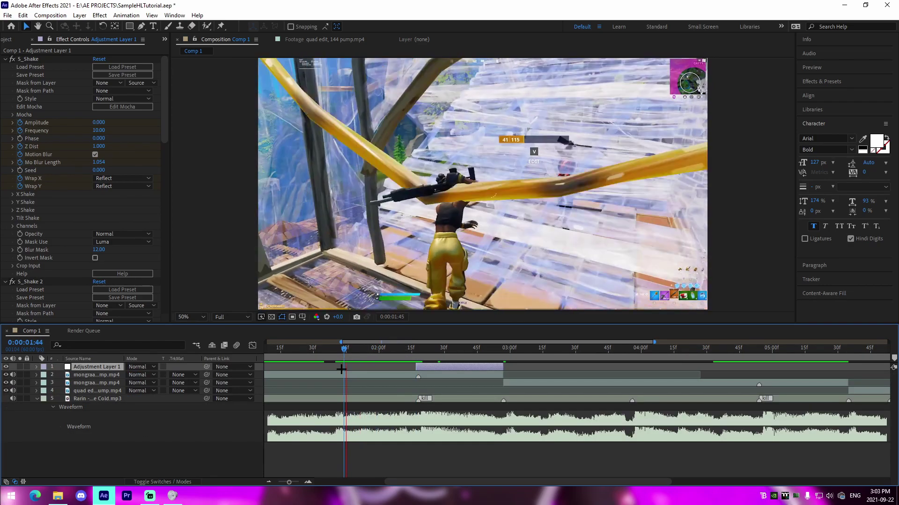
pyautogui.press('space')
pyautogui.click(389, 350)
pyautogui.press('space')
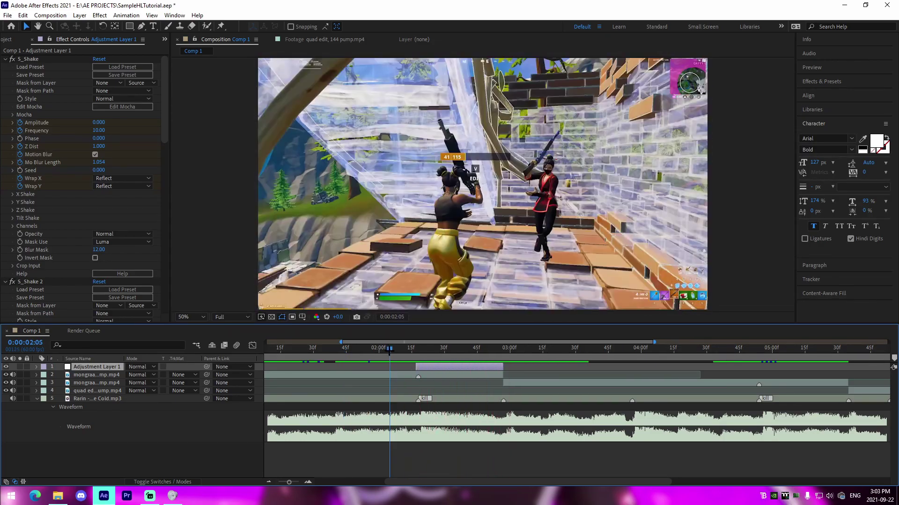
pyautogui.press('space')
pyautogui.press('space')
pyautogui.press('space')
pyautogui.press('space')
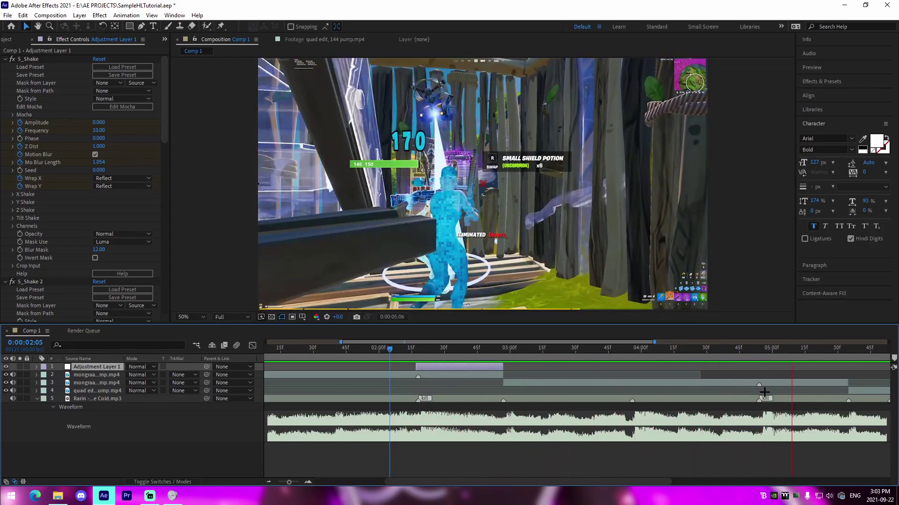
pyautogui.press('space')
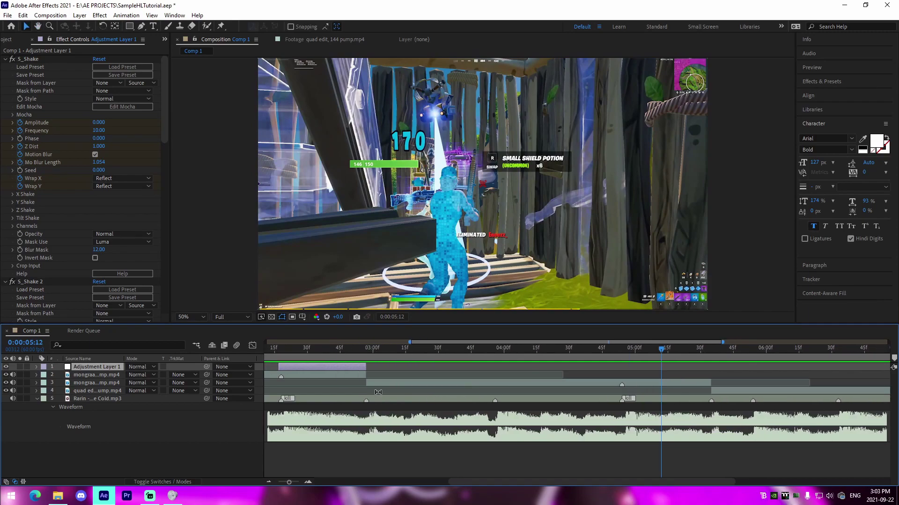
# Duplicate Adjustment Layer 1, place the copy above the second clip and move it to the kill marker at 0:00:04:54.
pyautogui.hotkey('ctrl', 'd')
pyautogui.moveTo(112, 367); pyautogui.dragTo(122, 388)
pyautogui.moveTo(332, 383); pyautogui.dragTo(660, 399)
pyautogui.moveTo(661, 350); pyautogui.dragTo(620, 351)
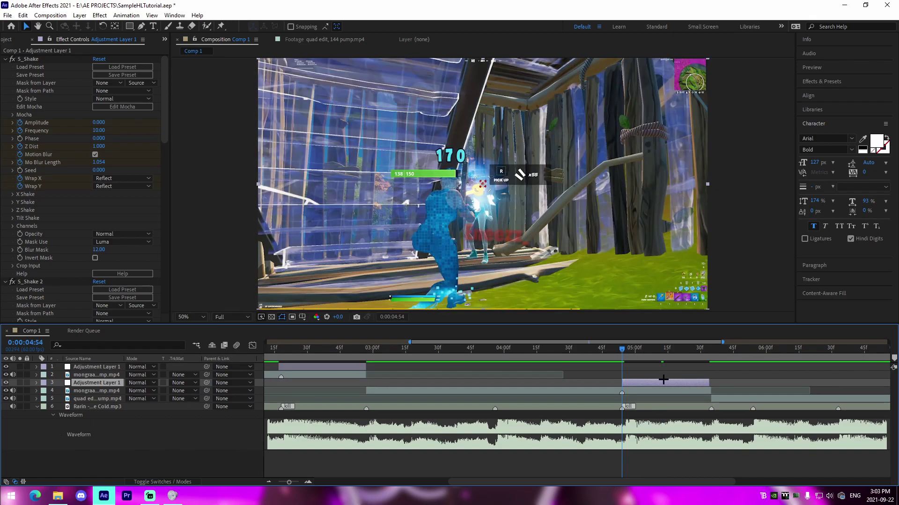
# Duplicate the impact adjustment layer again, move the copy to the third kill marker and place it directly above quad edit, 144 pump.mp4.
pyautogui.hscroll(5, 533, 393)
pyautogui.hotkey('ctrl', 'd')
pyautogui.moveTo(513, 391); pyautogui.dragTo(603, 350)
pyautogui.hscroll(7, 581, 384)
pyautogui.press('[')
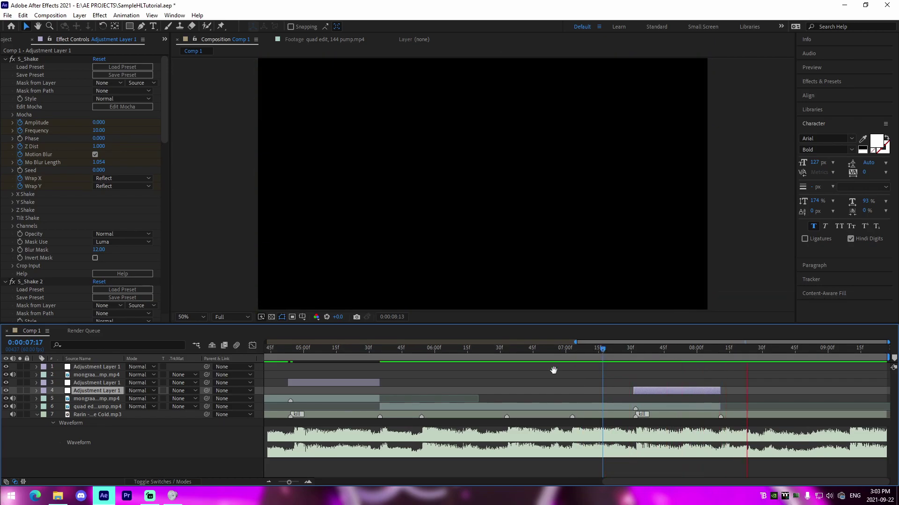
pyautogui.click(270, 482)
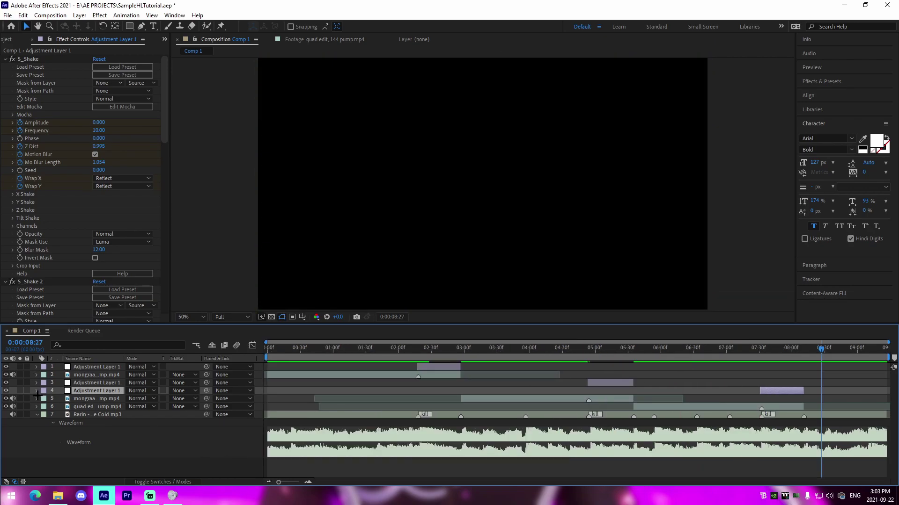
pyautogui.moveTo(107, 392); pyautogui.dragTo(110, 403)
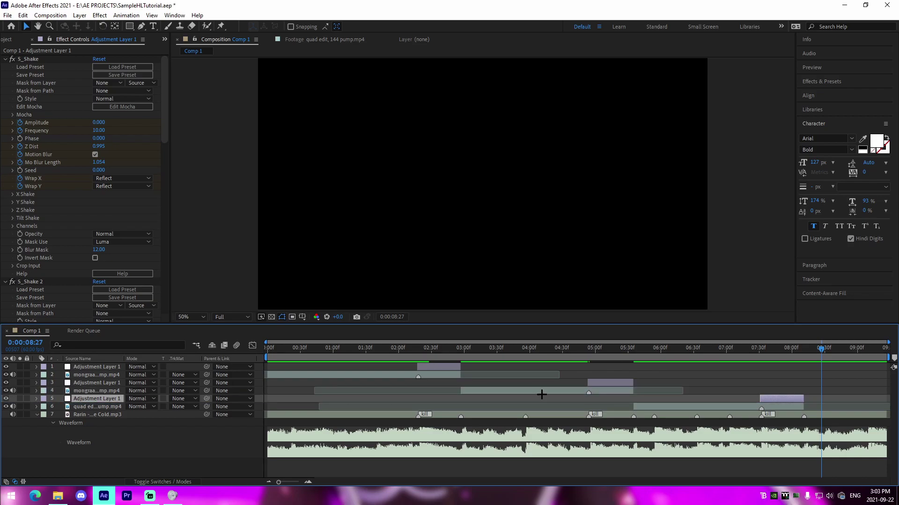
pyautogui.click(694, 372)
# Play back the second kill's impact from 0:00:04:47.
pyautogui.moveTo(568, 348)
pyautogui.mouseDown()
pyautogui.moveTo(602, 363)
pyautogui.moveTo(577, 365)
pyautogui.moveTo(580, 356)
pyautogui.mouseUp()
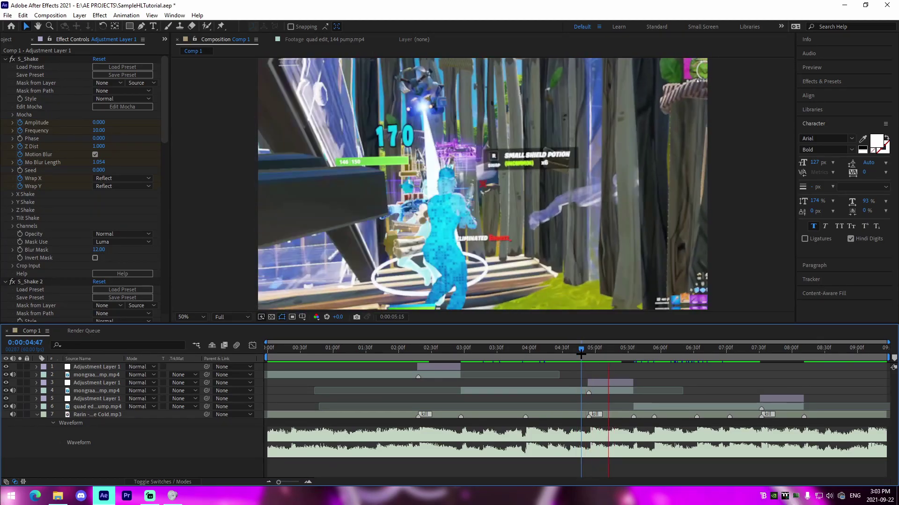
pyautogui.press('space')
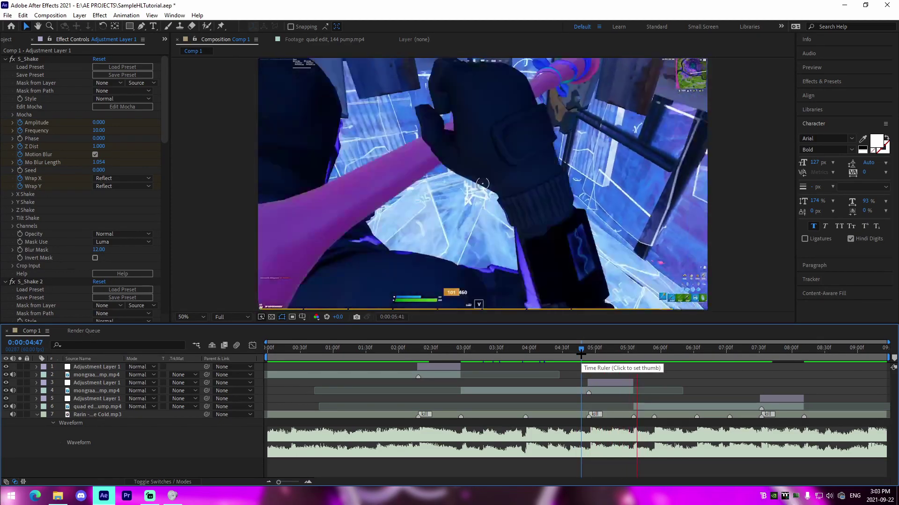
pyautogui.click(461, 349)
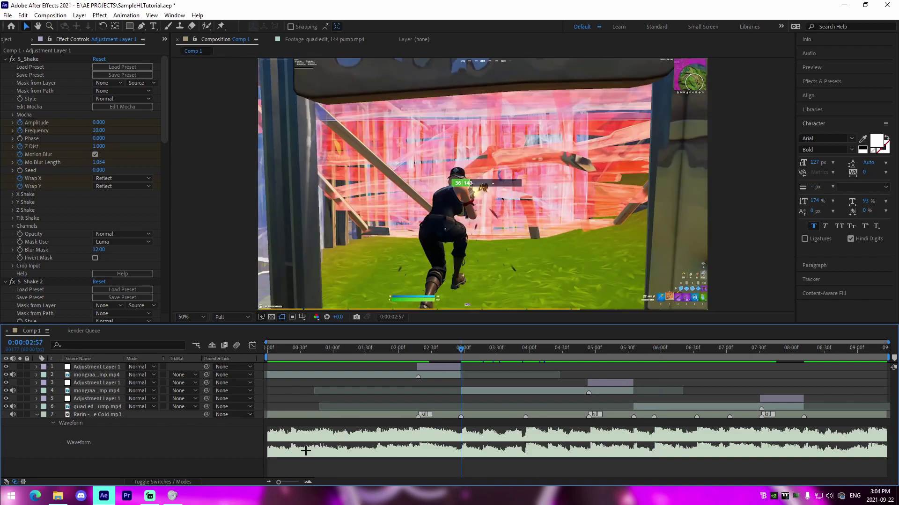
# Add a new adjustment layer directly above the first clip, split it at 0:00:02:18 and delete the part after the kill marker.
pyautogui.click(417, 357)
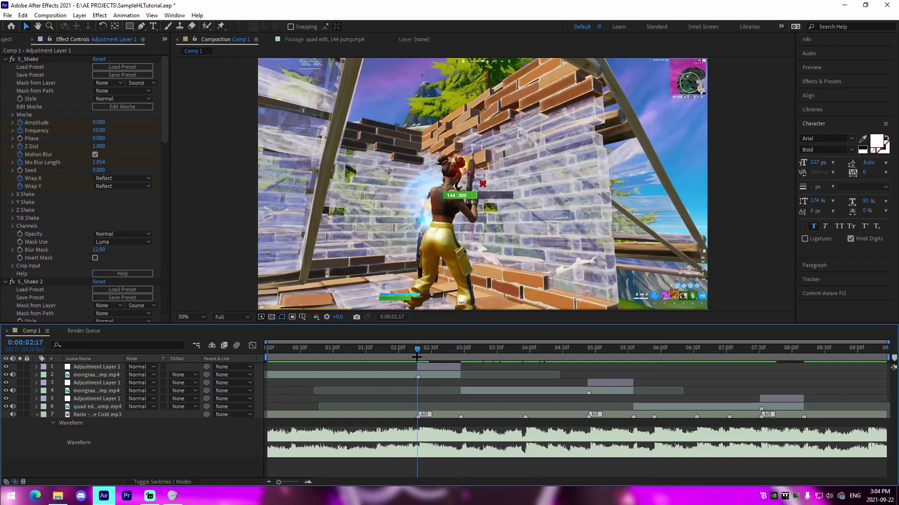
pyautogui.click(418, 357)
pyautogui.click(427, 373)
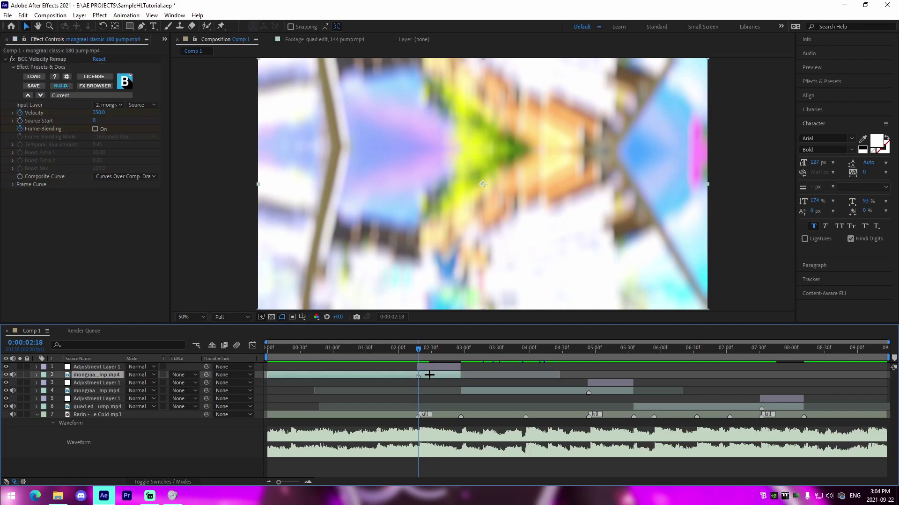
pyautogui.hotkey('ctrl', 'alt', 'y')
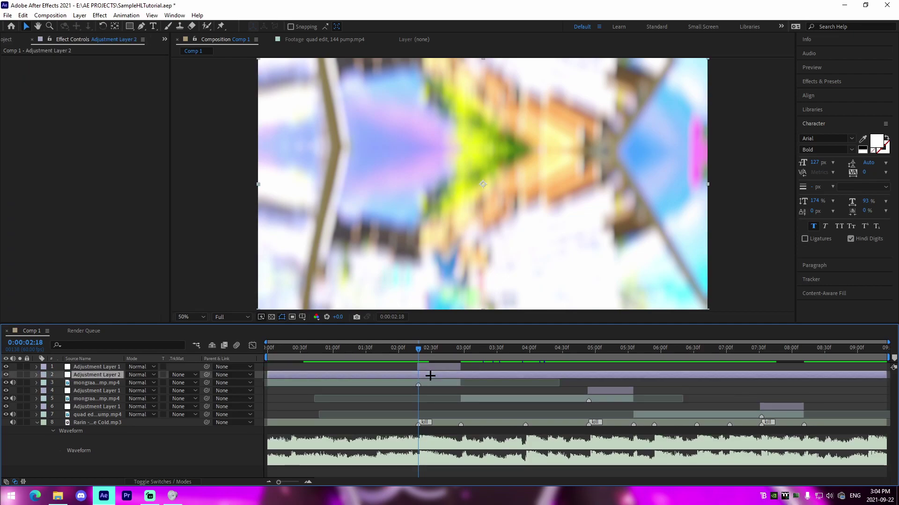
pyautogui.hotkey('ctrl', 'shift', 'd')
pyautogui.press('Delete')
# Trim the start of Adjustment Layer 2 to 0:00:01:49 and select the layer at that frame.
pyautogui.moveTo(402, 357); pyautogui.dragTo(386, 357)
pyautogui.press('=')
pyautogui.press('=')
pyautogui.press('=')
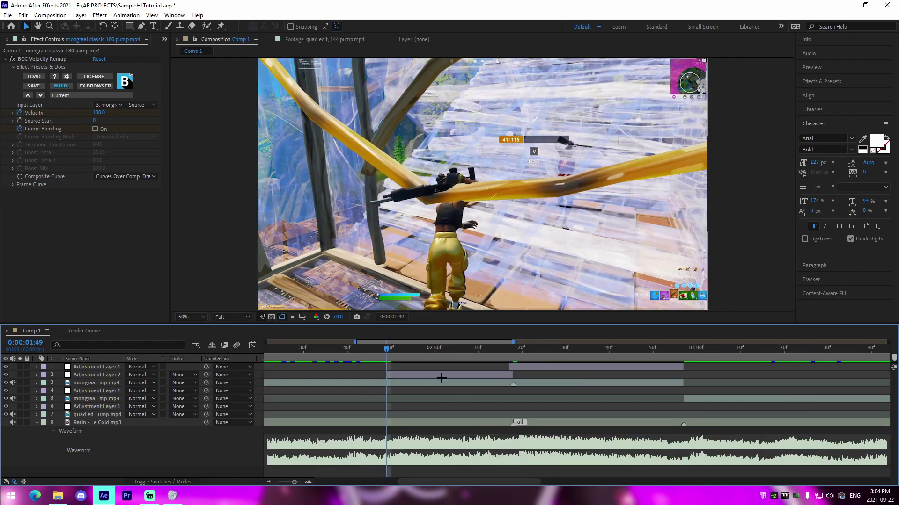
pyautogui.click(441, 376)
pyautogui.moveTo(442, 351); pyautogui.dragTo(385, 363)
pyautogui.press('pageup')
pyautogui.press('pagedown')
pyautogui.hotkey('ctrl', 'space')
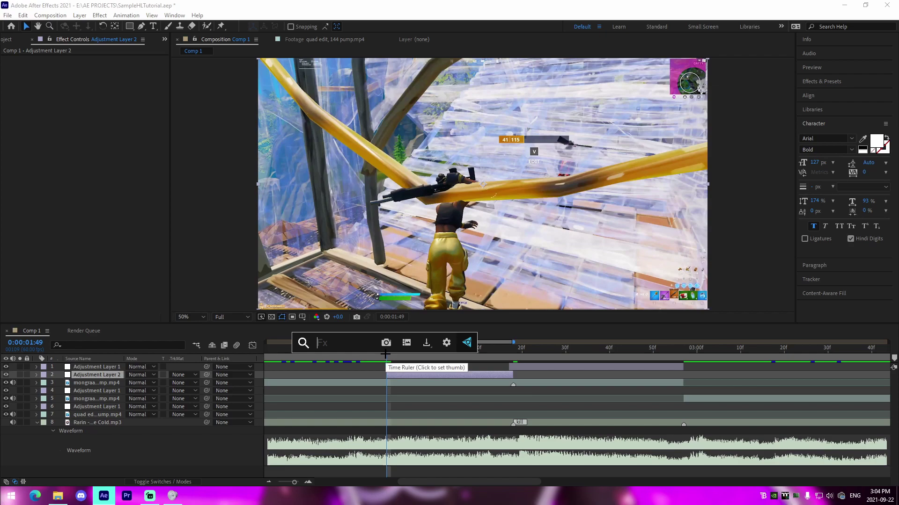
pyautogui.write('briog')
pyautogui.press('BackSpace')
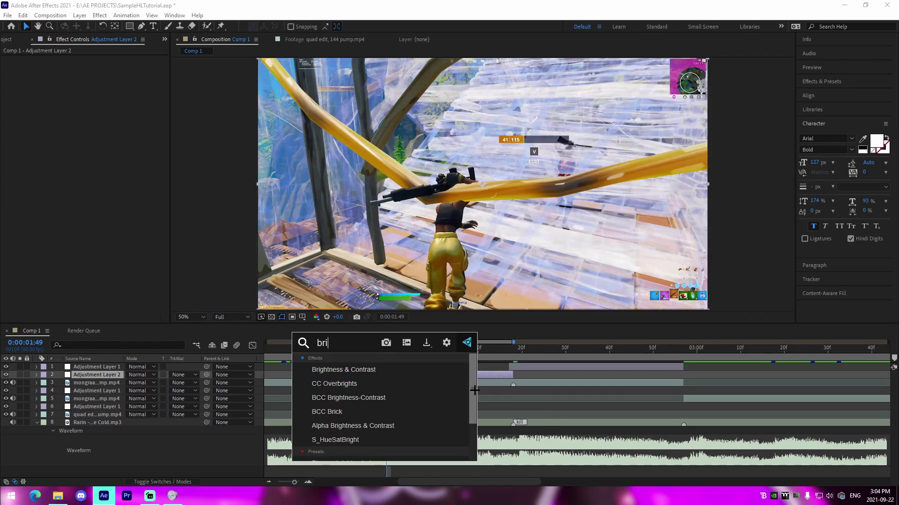
pyautogui.press('Escape')
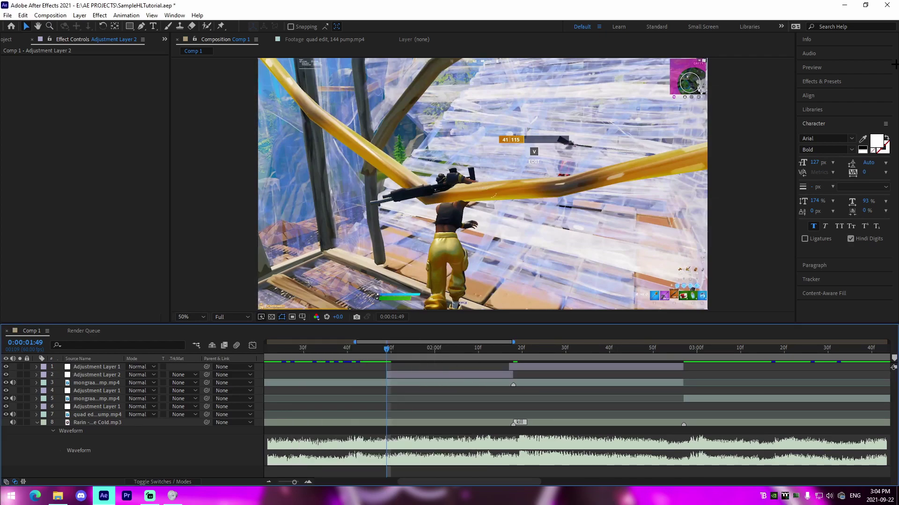
# Apply BCC Brightness-Contrast to Adjustment Layer 2 and keyframe Brightness from 0 at the layer's start to -60 at 0:00:02:18.
pyautogui.click(823, 81)
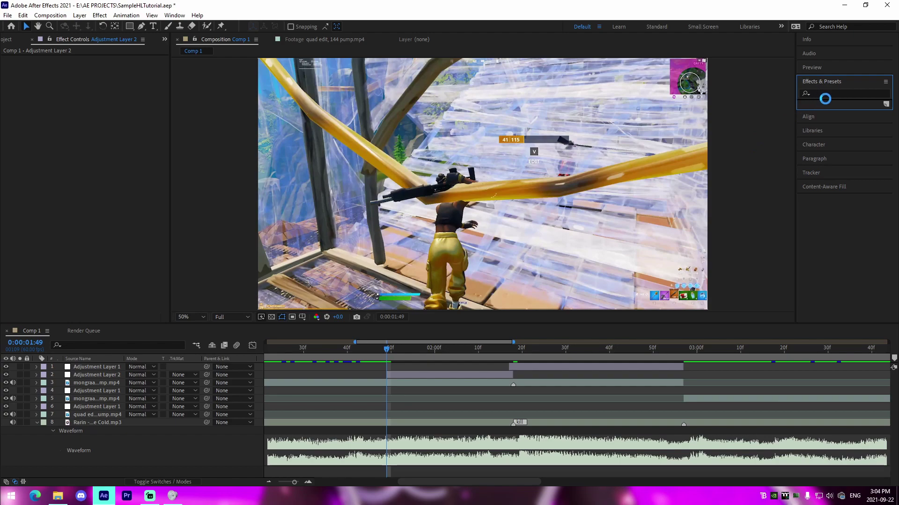
pyautogui.click(825, 94)
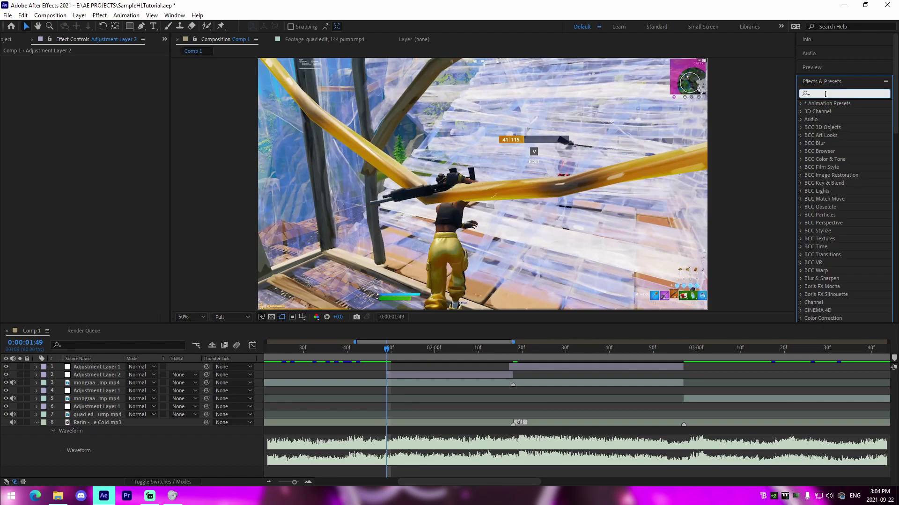
pyautogui.write('brightnew')
pyautogui.press('BackSpace')
pyautogui.moveTo(849, 113); pyautogui.dragTo(512, 369)
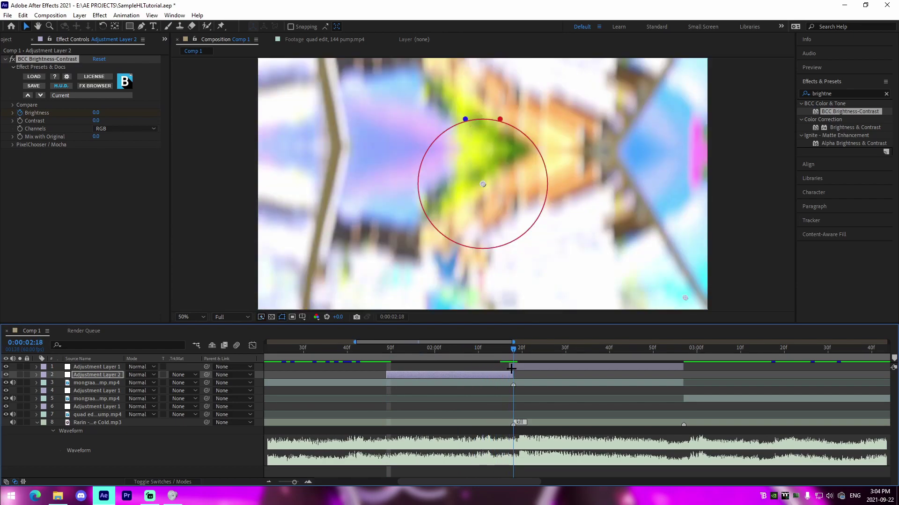
pyautogui.click(95, 113)
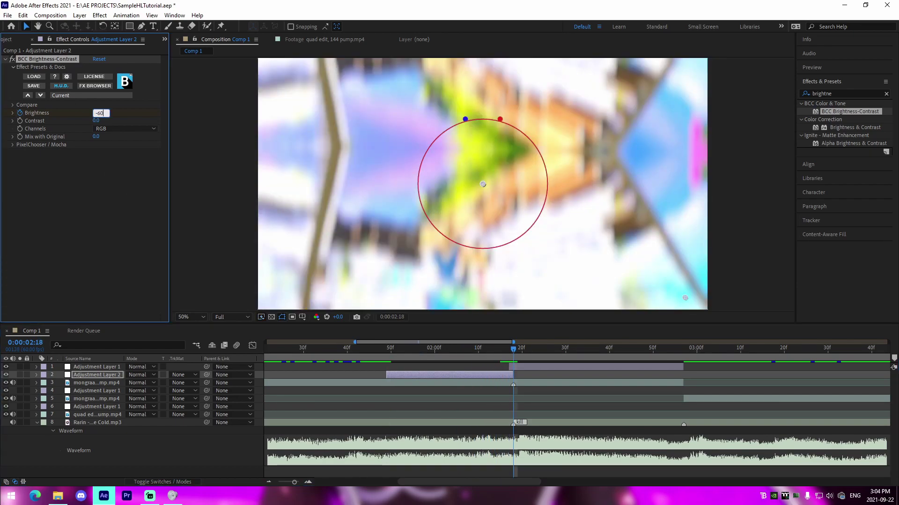
# Play back the brightness dip leading into the first kill from 0:00:01:51.
pyautogui.click(382, 349)
pyautogui.press('space')
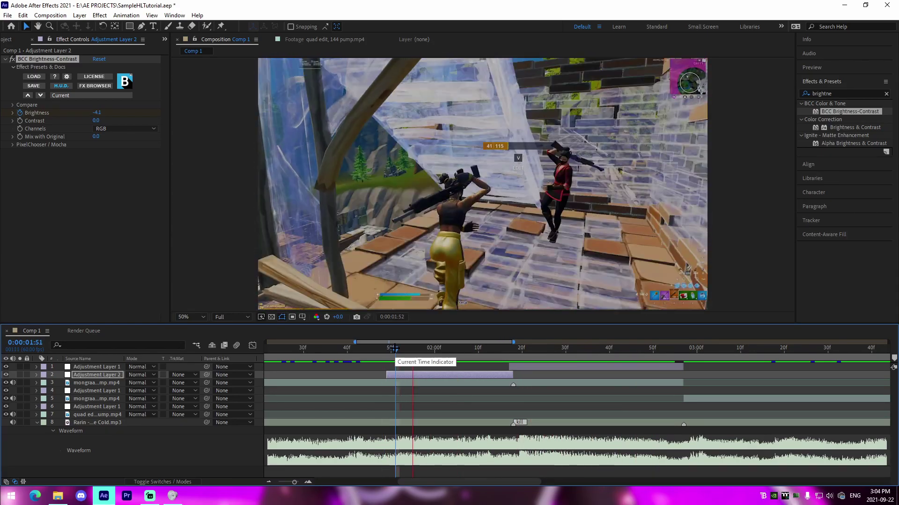
pyautogui.press('space')
# Apply the shake preset from the BUILDUPS folder to Adjustment Layer 2 at 0:00:02:18.
pyautogui.moveTo(482, 363); pyautogui.dragTo(513, 361)
pyautogui.click(133, 15)
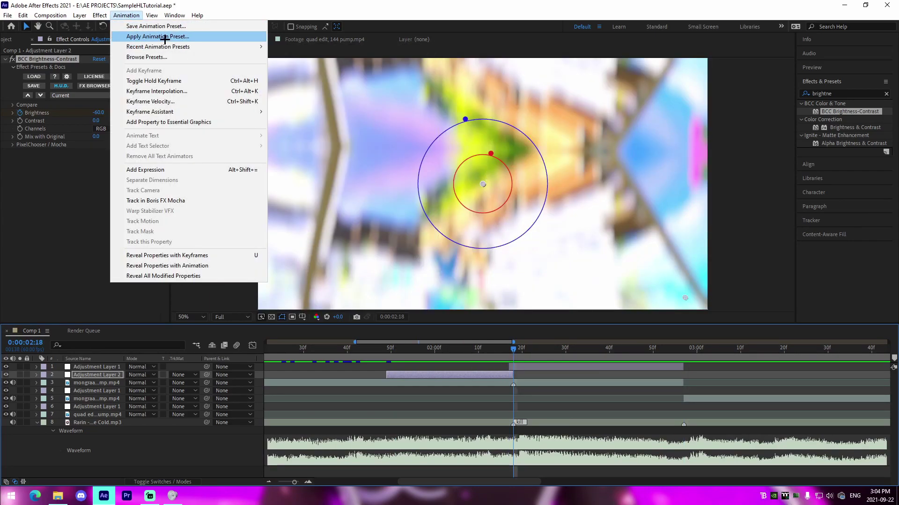
pyautogui.click(159, 36)
pyautogui.click(229, 44)
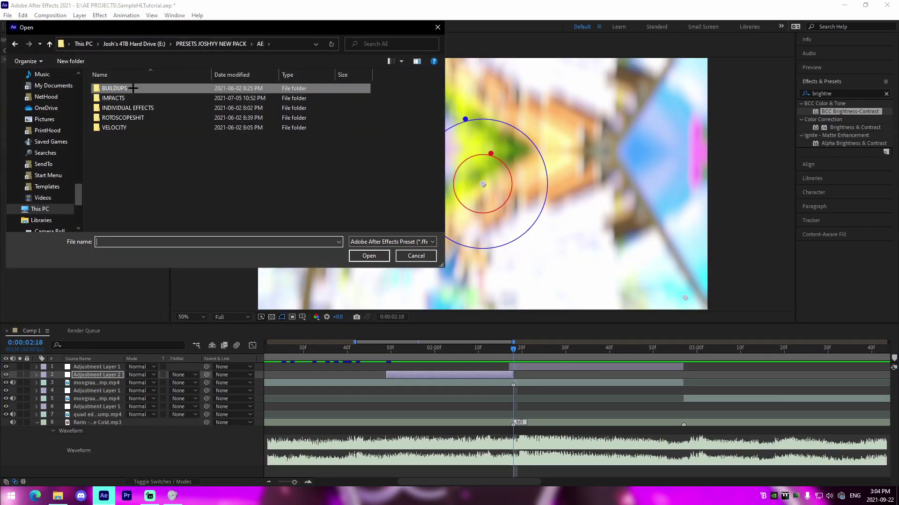
pyautogui.doubleClick(131, 88)
pyautogui.click(134, 107)
pyautogui.click(358, 255)
# Reveal Adjustment Layer 2's keyframes and shift the S_Shake Amplitude keyframes to run from the layer's start to the first kill marker.
pyautogui.press('u')
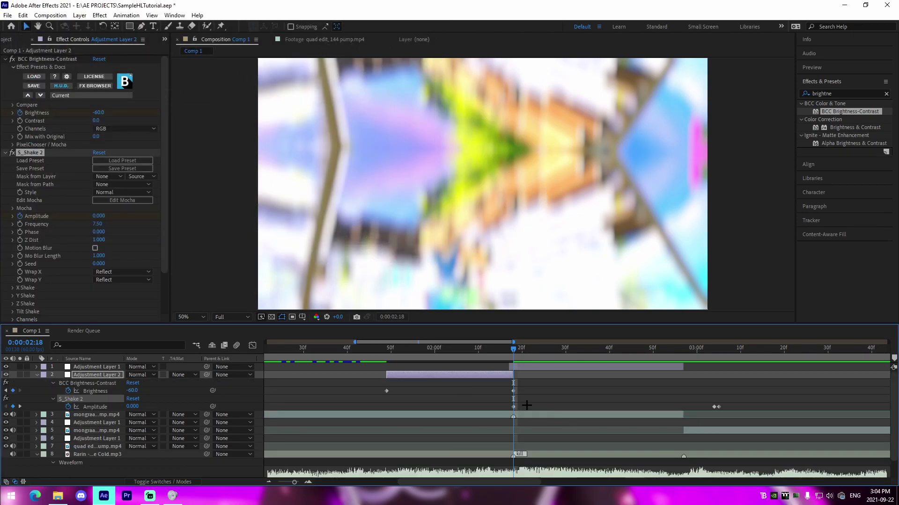
pyautogui.moveTo(673, 407); pyautogui.dragTo(515, 407)
pyautogui.click(352, 403)
pyautogui.moveTo(313, 406); pyautogui.dragTo(377, 421)
pyautogui.click(435, 397)
# Play back the combined brightness dip and shake build-up before the first kill from 0:00:01:45.
pyautogui.click(368, 351)
pyautogui.press('space')
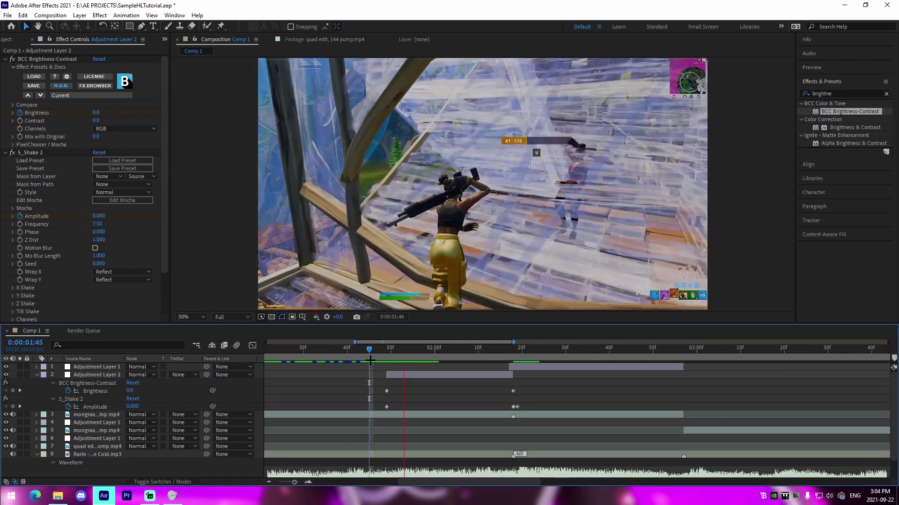
pyautogui.click(376, 358)
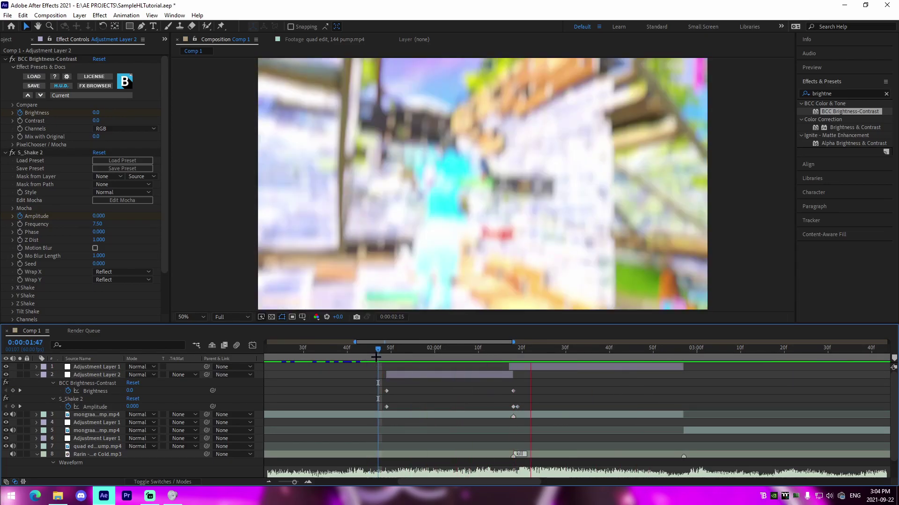
# Collapse Adjustment Layer 2's properties and add a new adjustment layer directly above it, with the playhead at 0:00:02:18.
pyautogui.click(37, 375)
pyautogui.moveTo(507, 359); pyautogui.dragTo(513, 359)
pyautogui.click(501, 374)
pyautogui.hotkey('ctrl', 'alt', 'y')
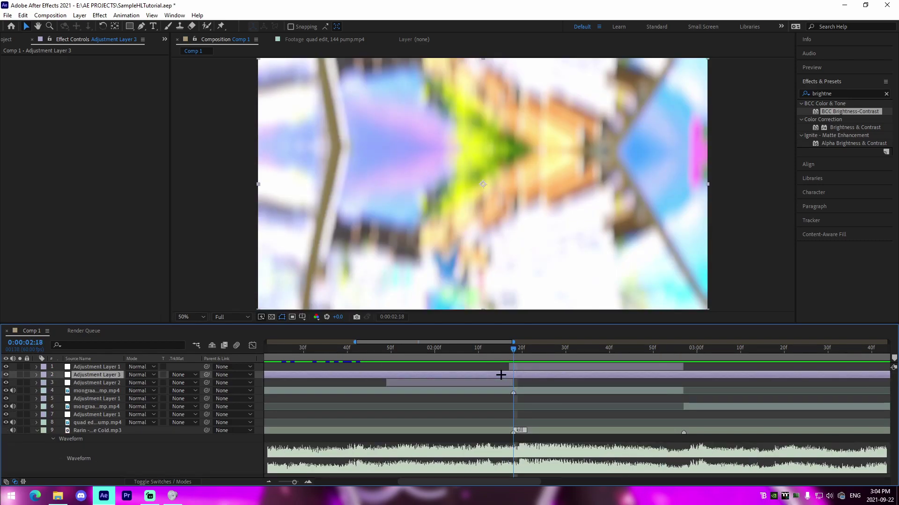